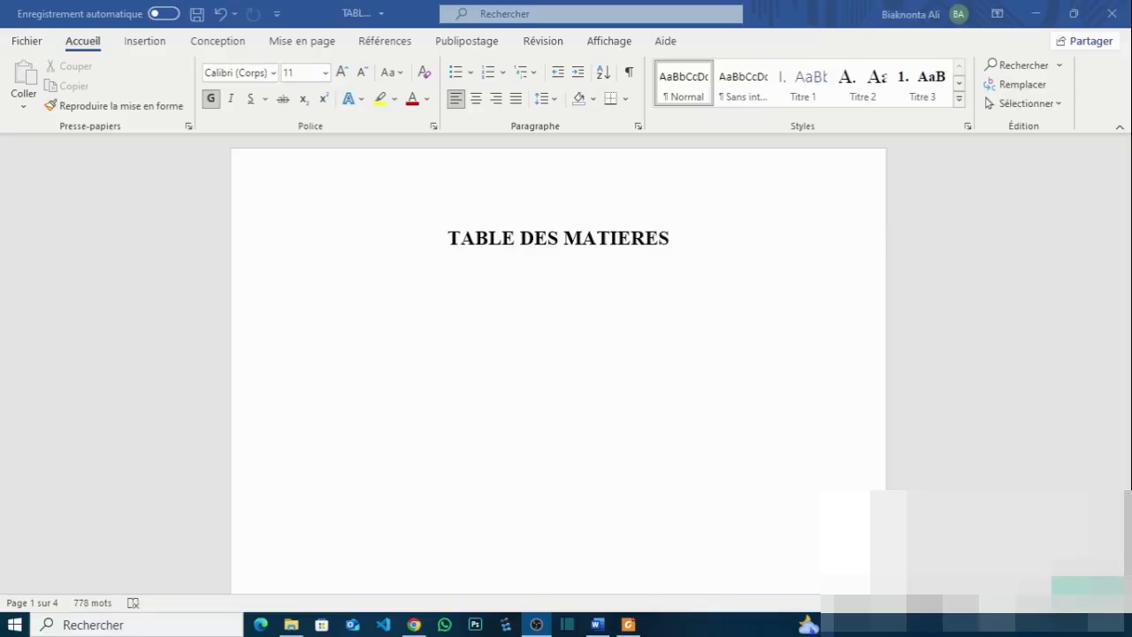
click(597, 624)
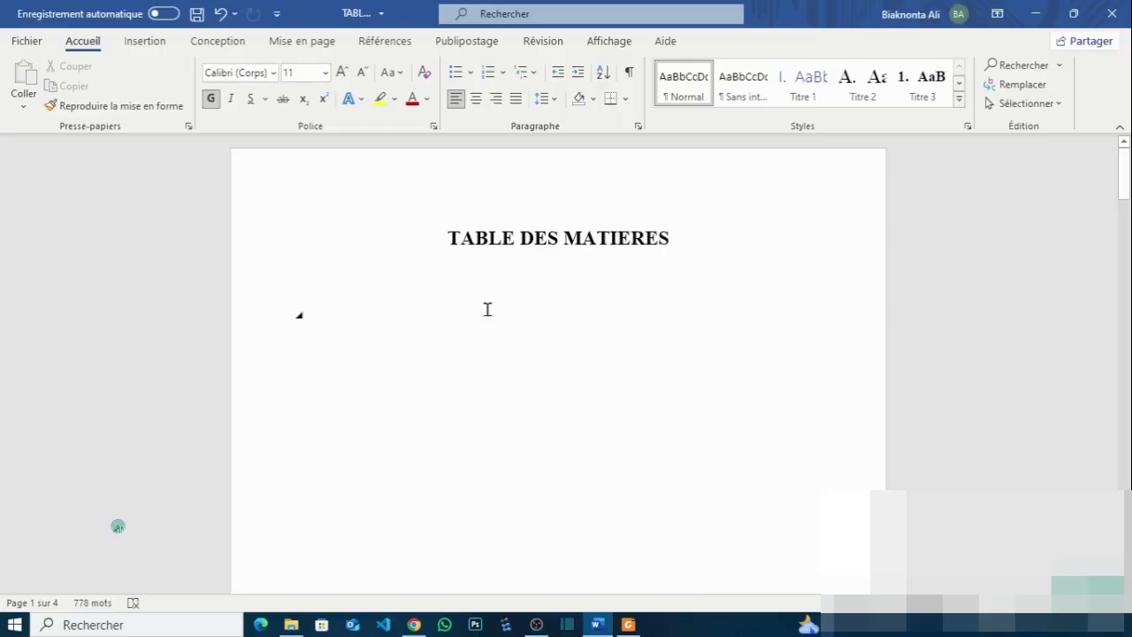
click(470, 76)
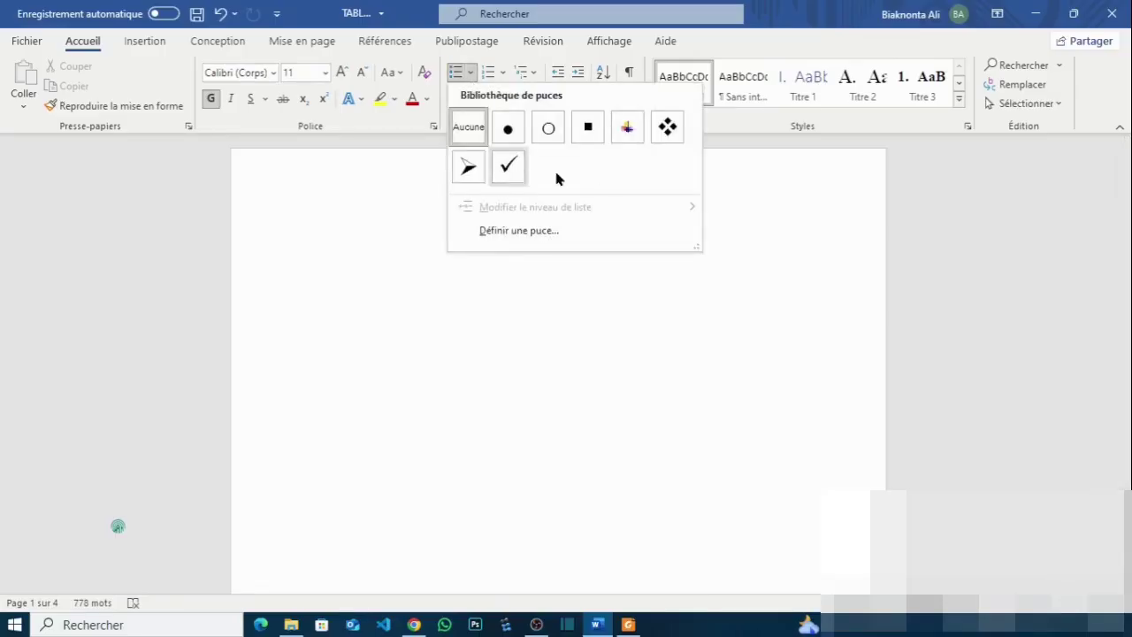
click(502, 74)
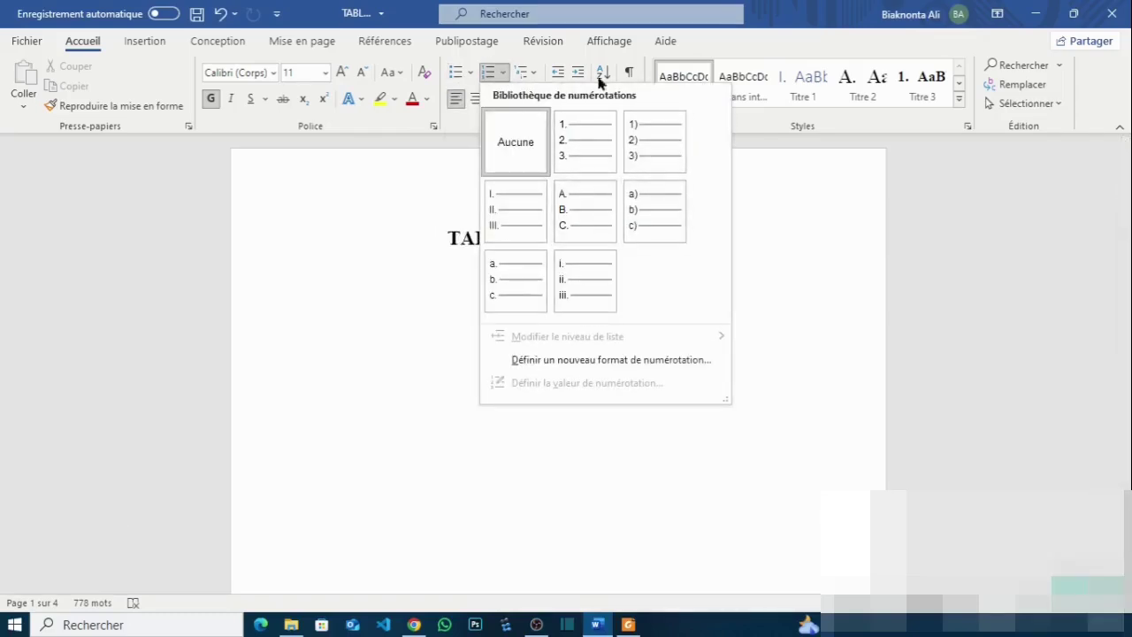
click(532, 74)
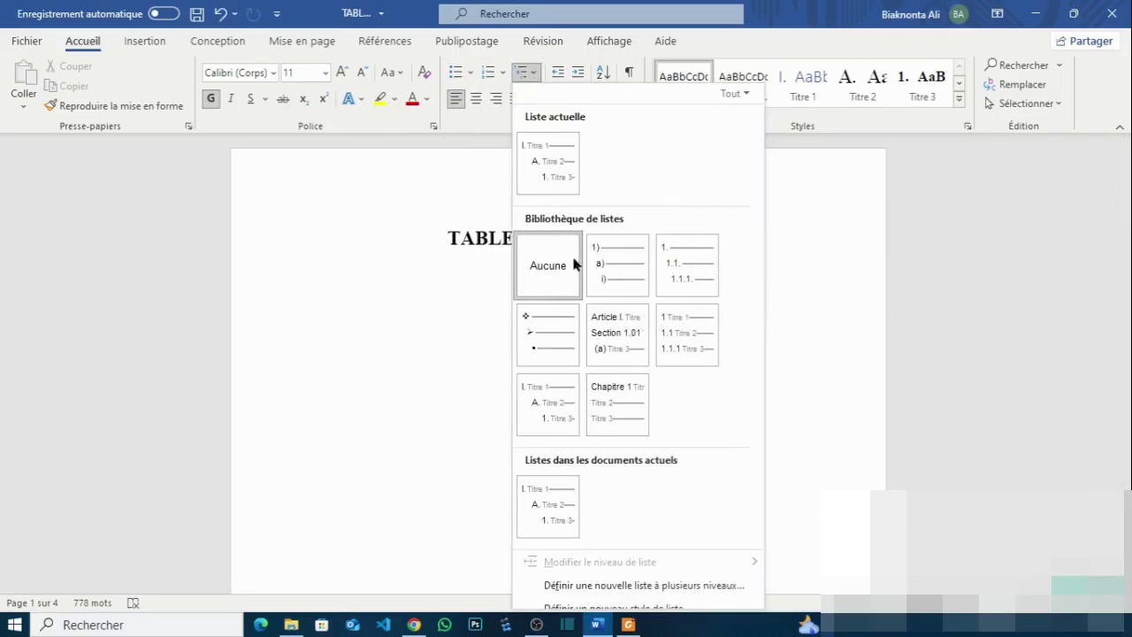
mouse_move(624, 325)
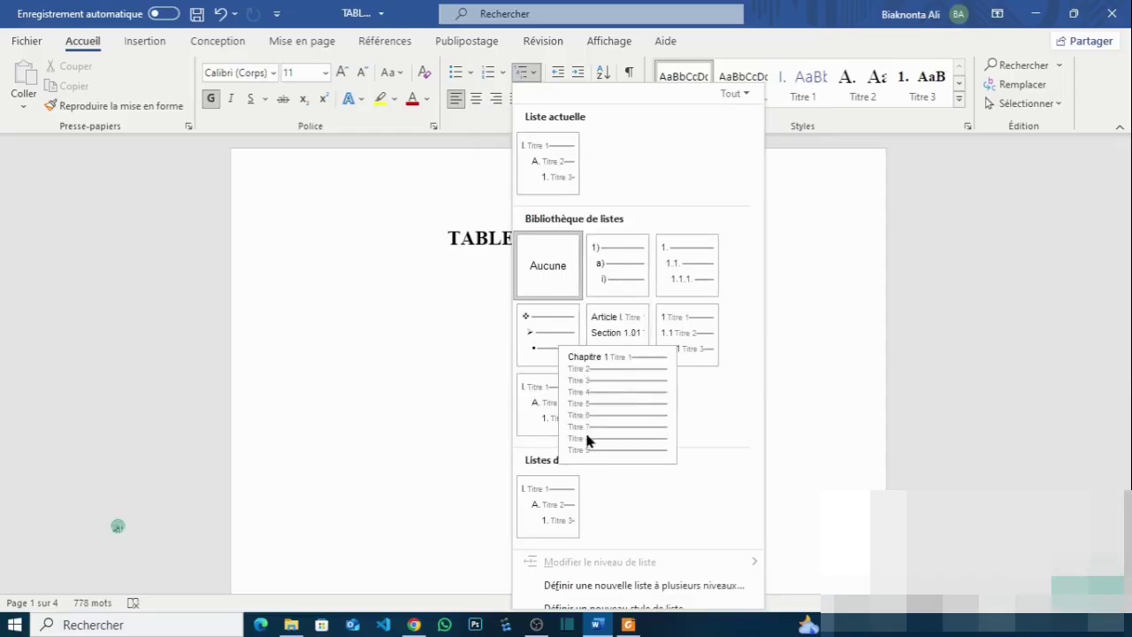
click(456, 361)
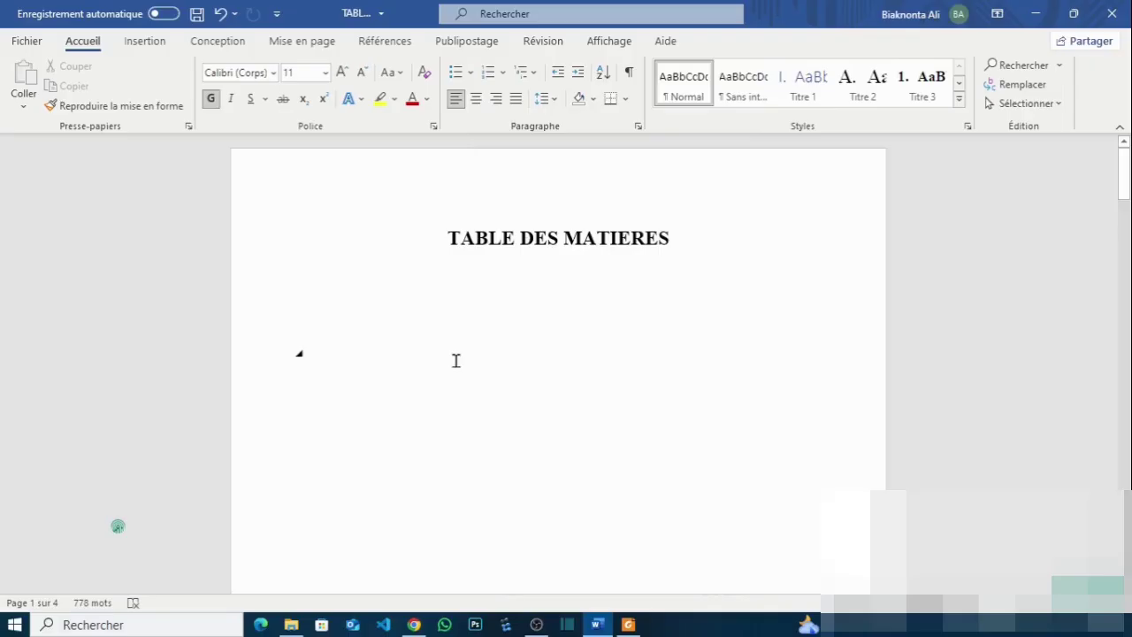
Apply the heading-linked I. / A. / 1. multilevel list and the Titre 1 style to "L'intelligence artificielle, nouvelle arme des cyberattaquants".
scroll(455, 360, down, 5)
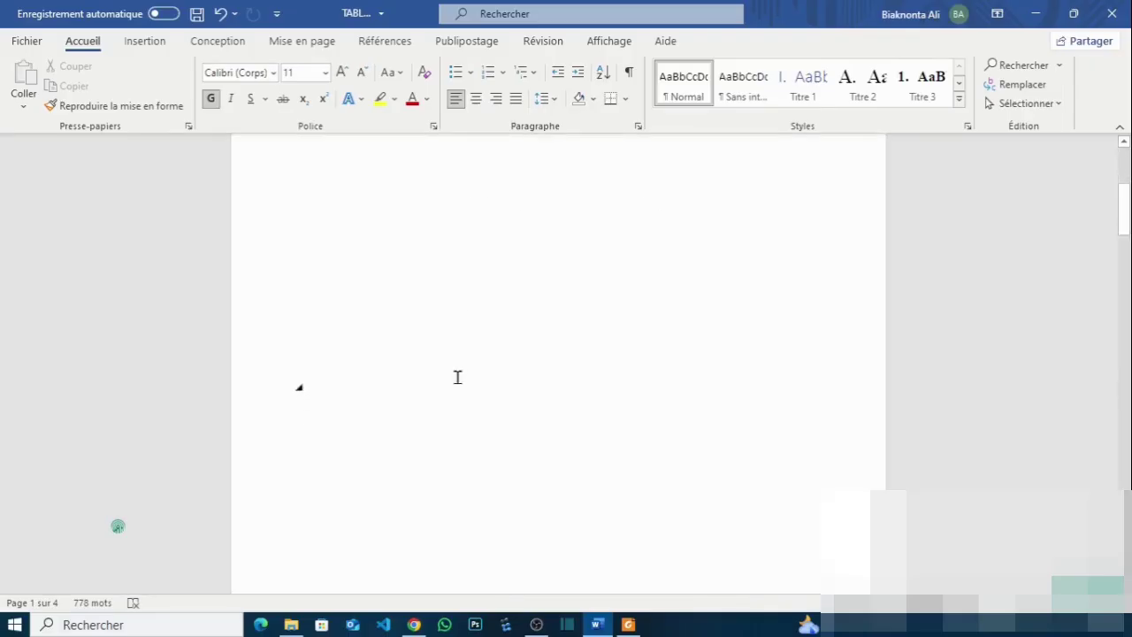
scroll(457, 377, down, 5)
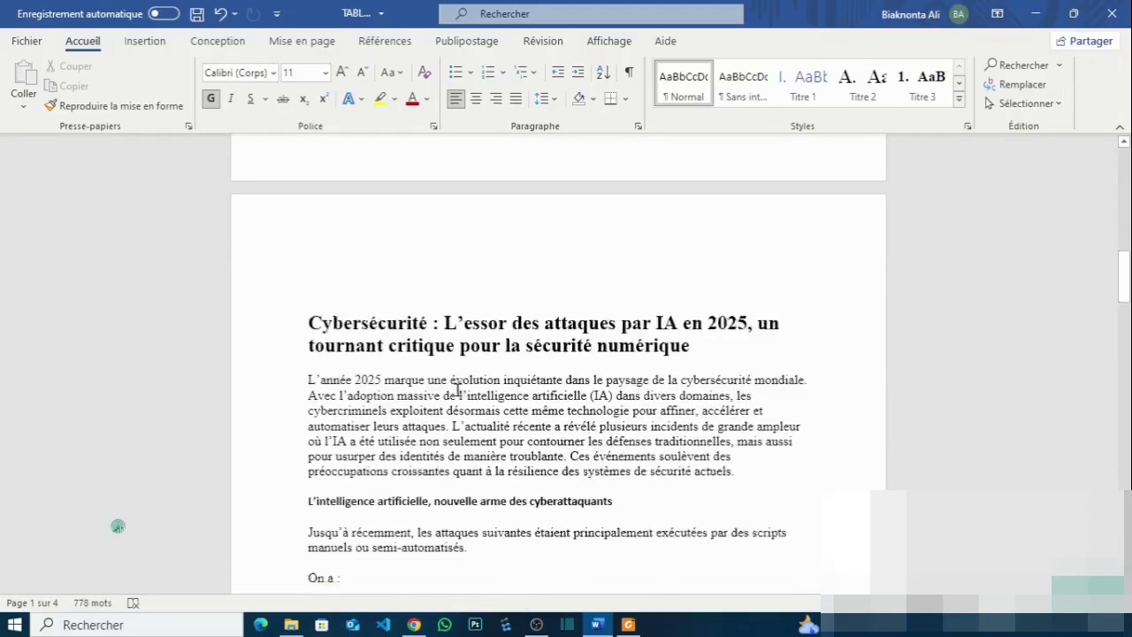
click(303, 483)
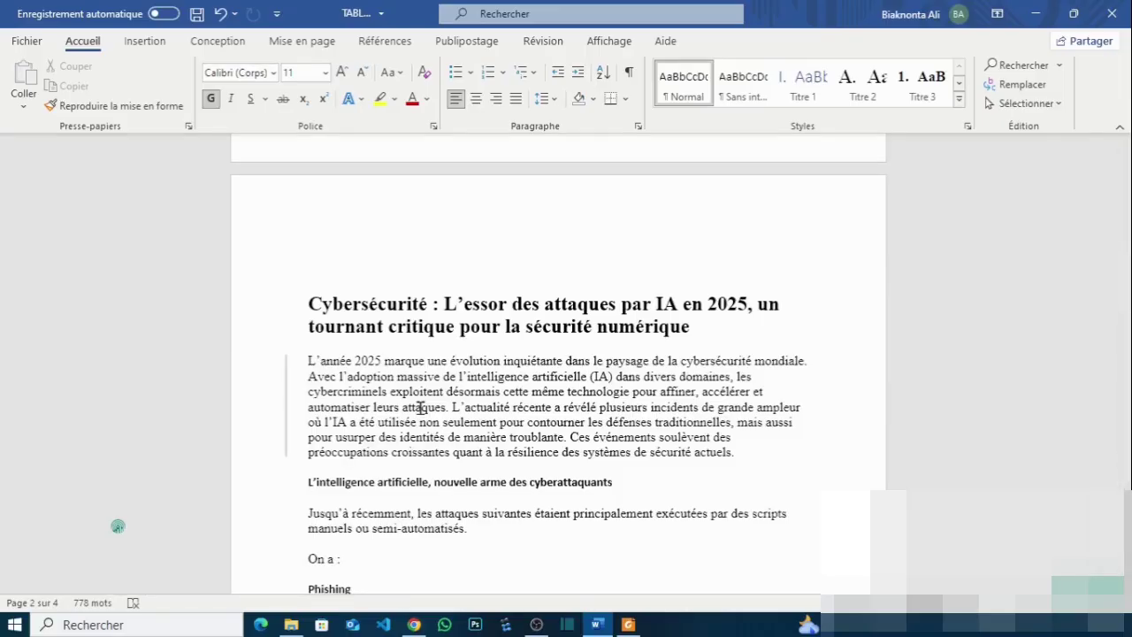
click(534, 75)
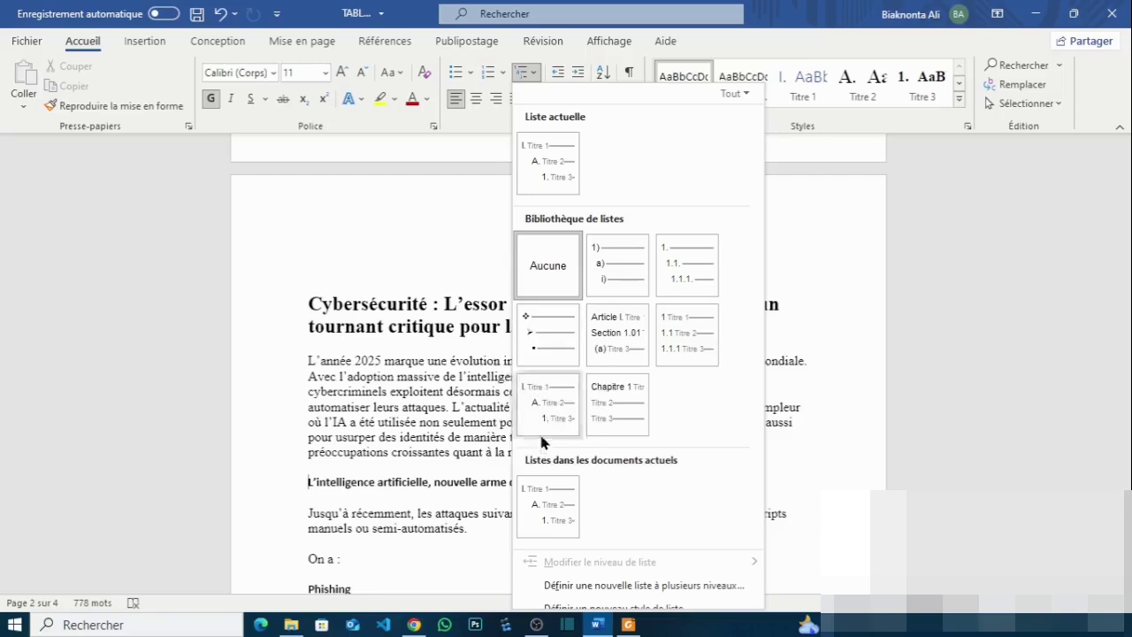
mouse_move(544, 419)
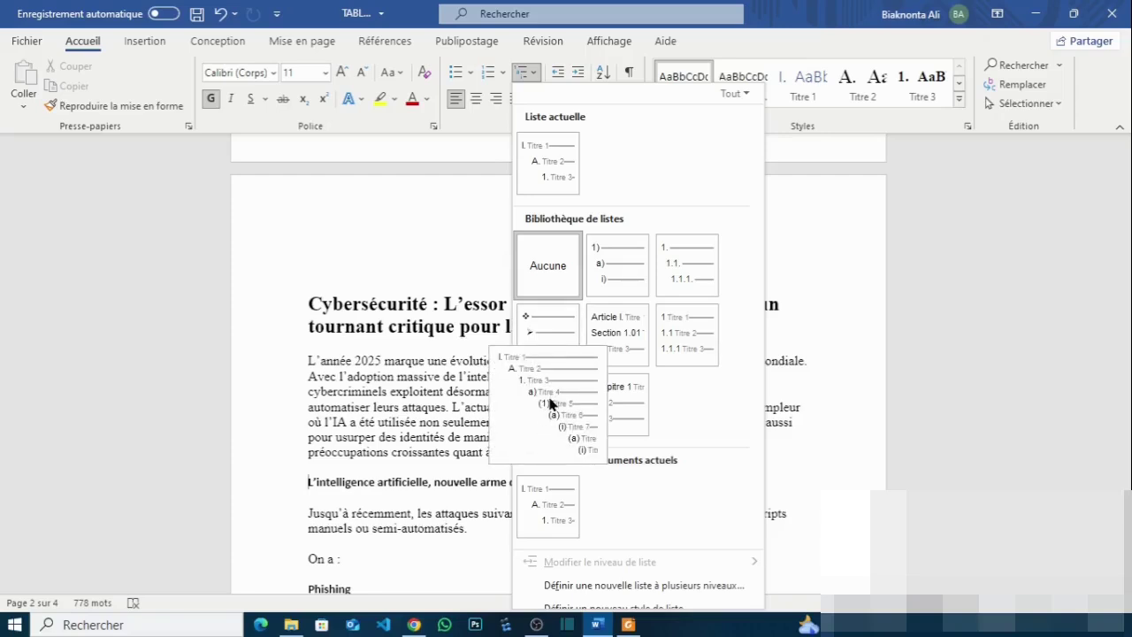
mouse_move(617, 406)
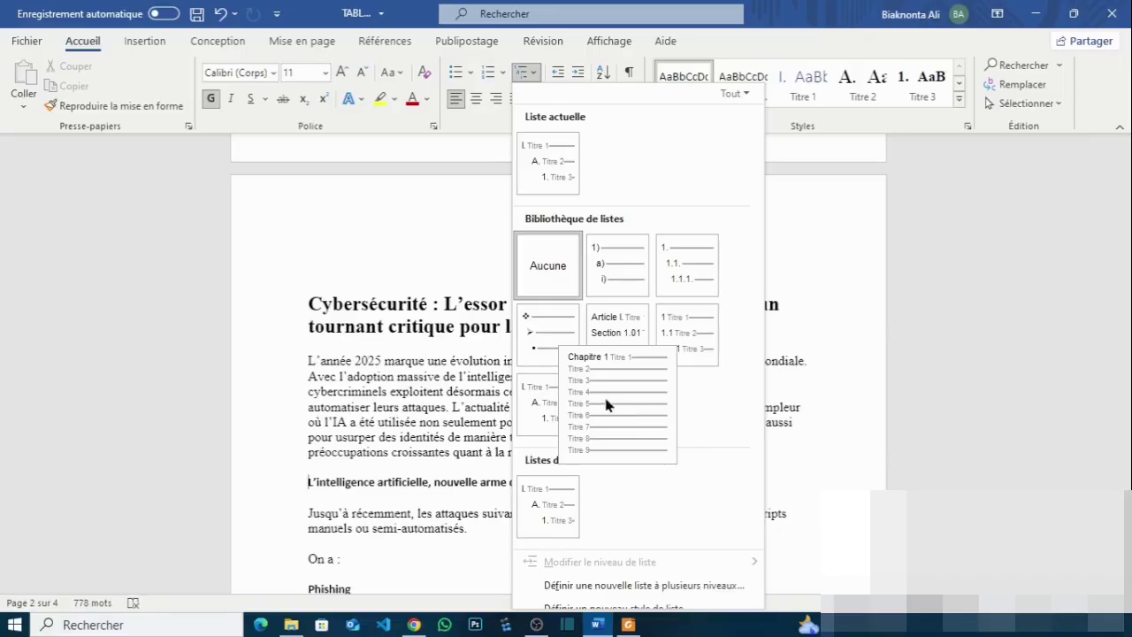
mouse_move(541, 399)
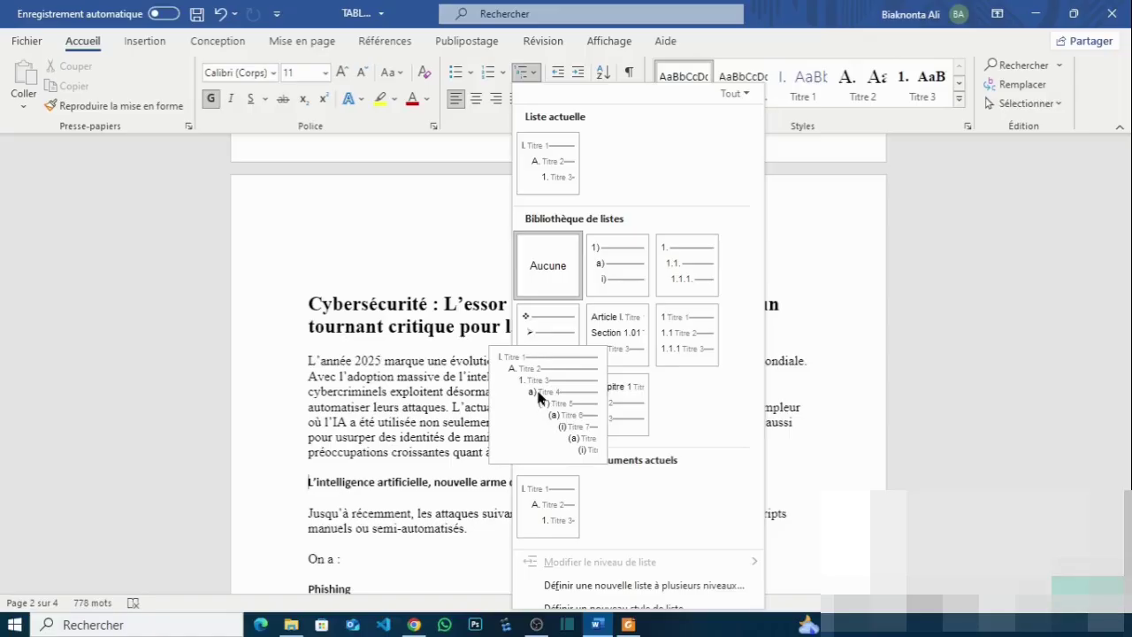
click(540, 398)
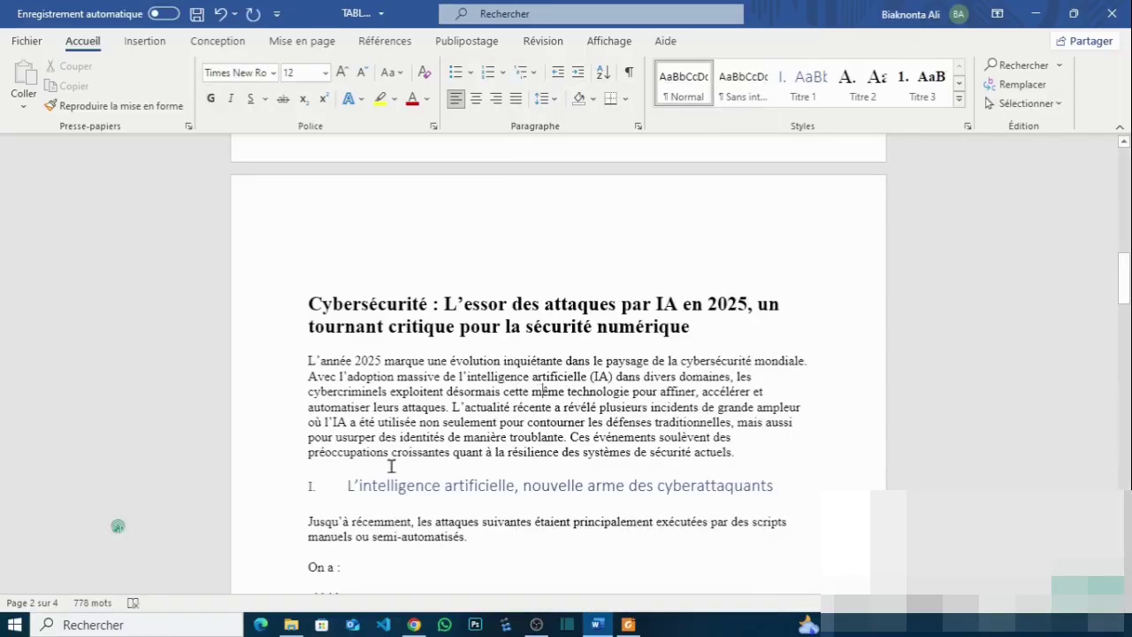
click(347, 488)
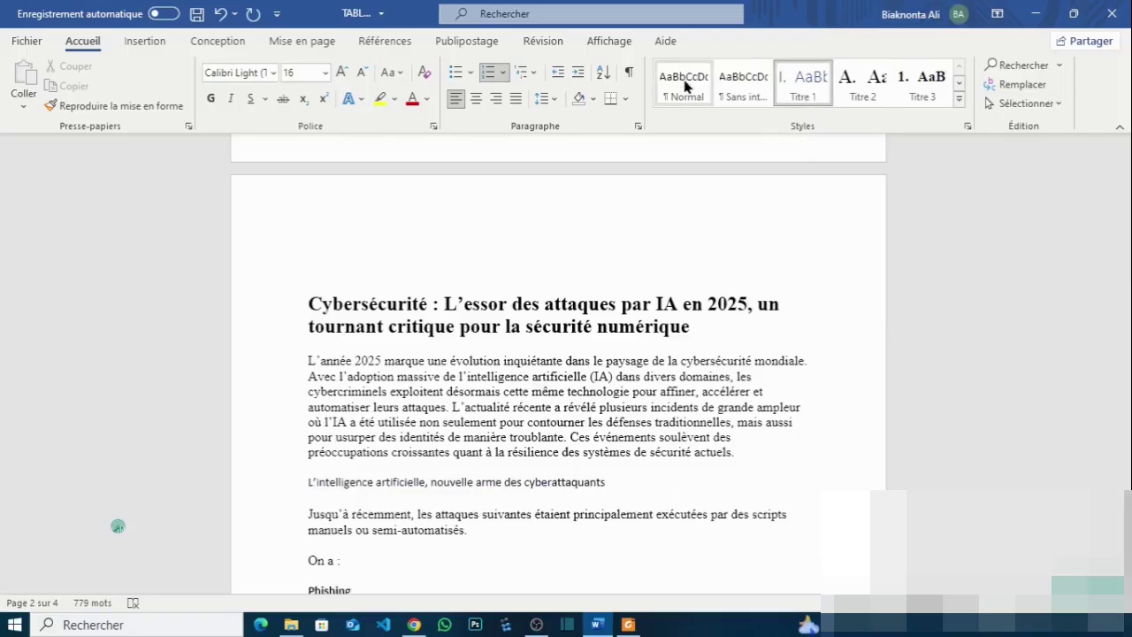
click(804, 88)
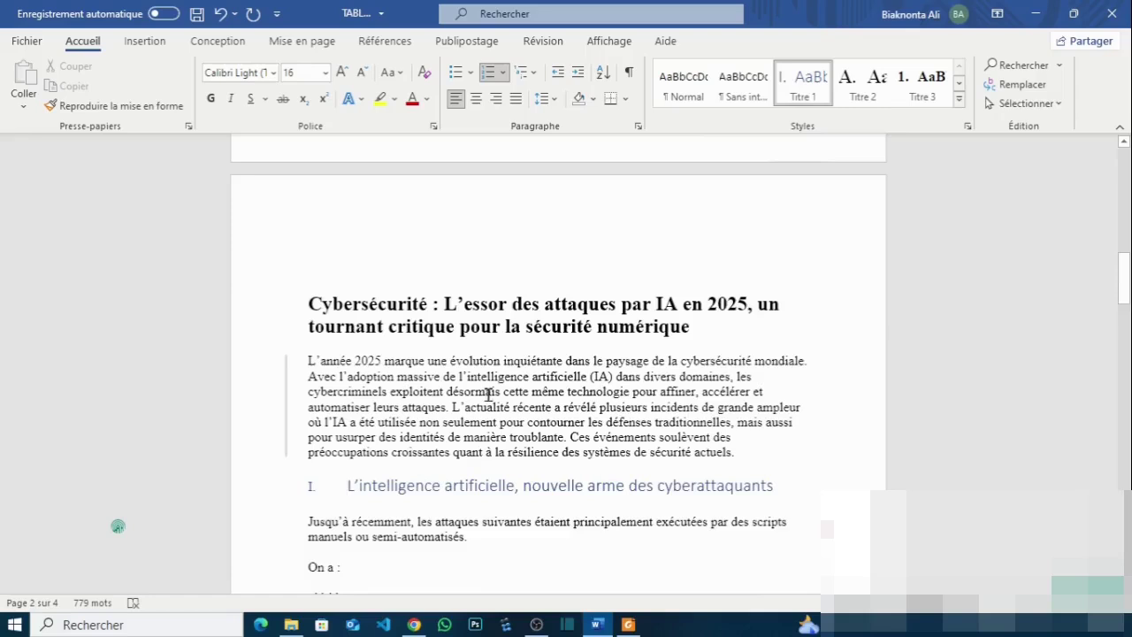
Apply the Titre 2 style to the Phishing, Ransomware and DDoS lines below "On a :".
scroll(489, 395, down, 3)
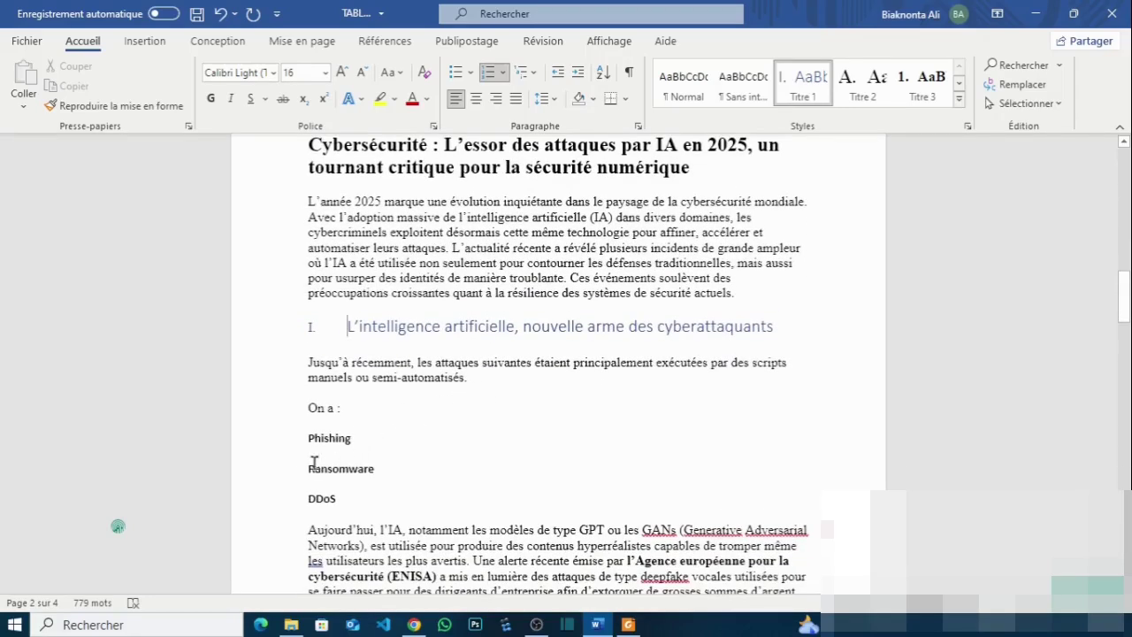
click(302, 438)
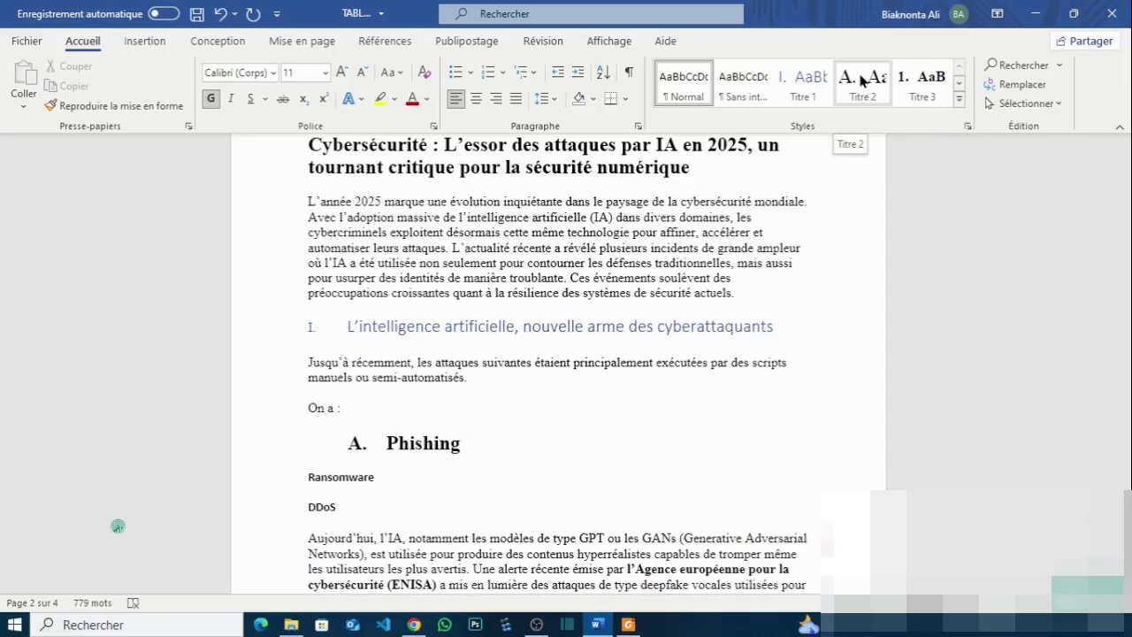
click(863, 80)
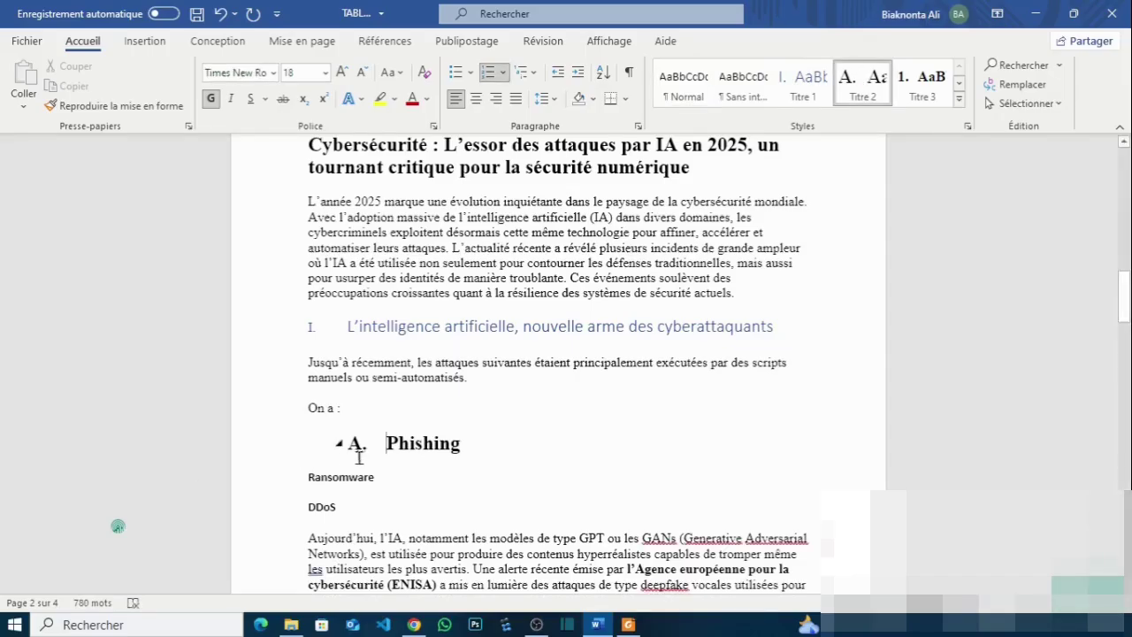
click(300, 482)
double_click(300, 482)
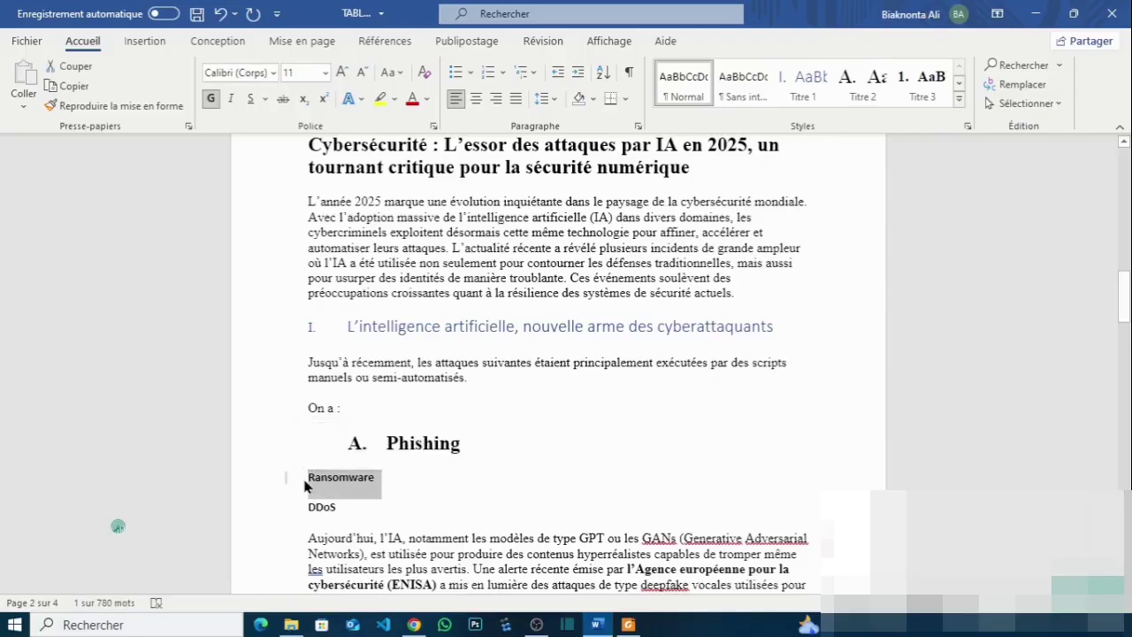
click(304, 478)
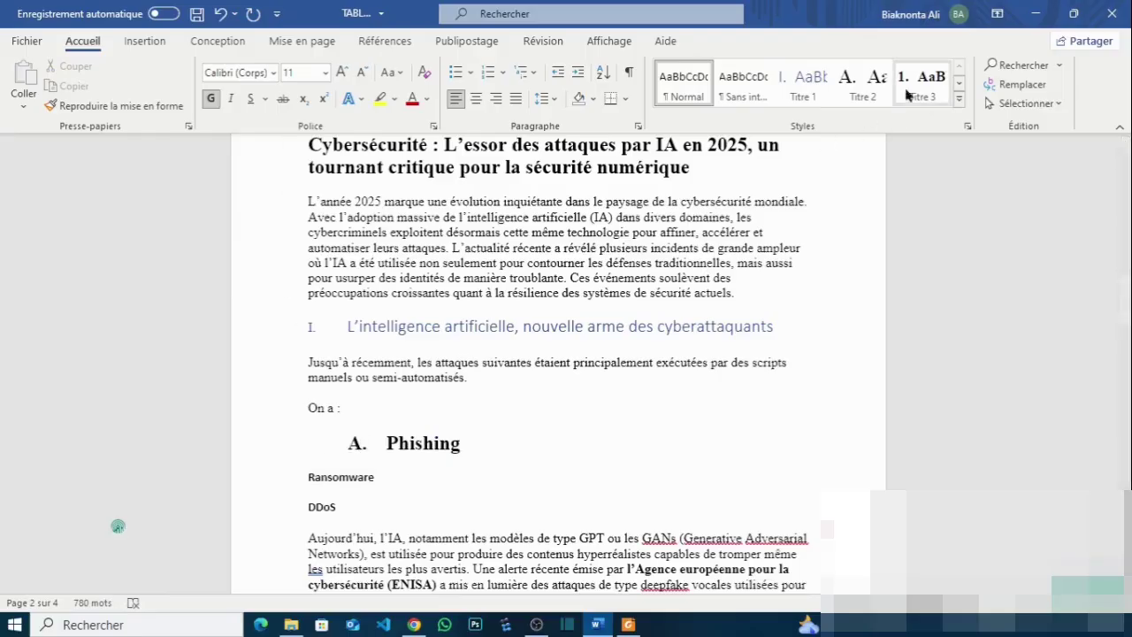
click(860, 90)
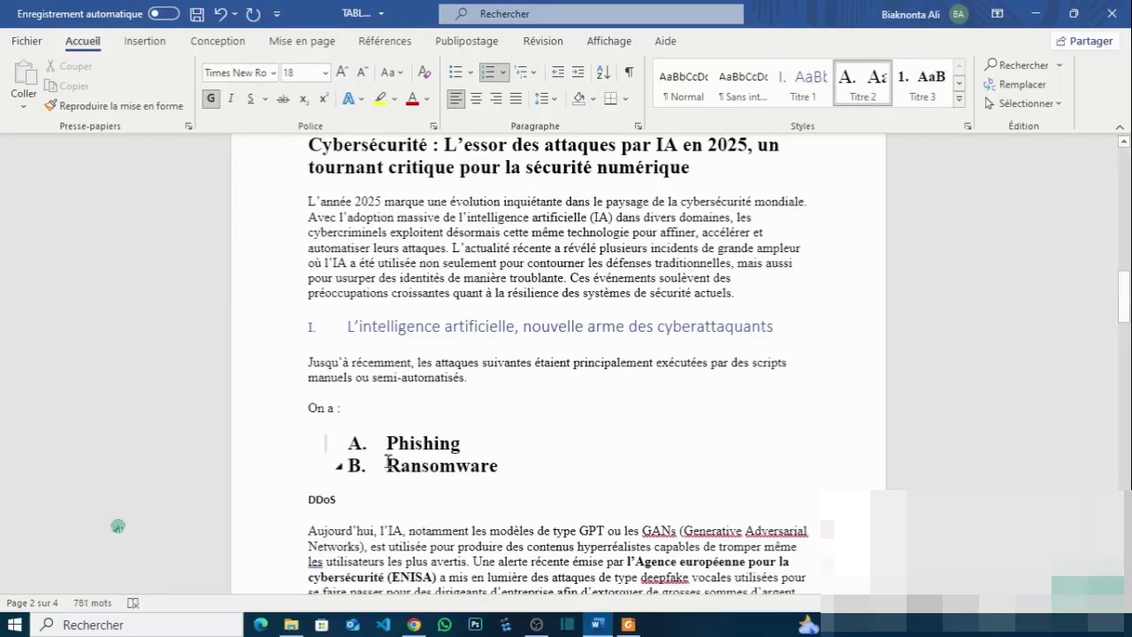
click(306, 498)
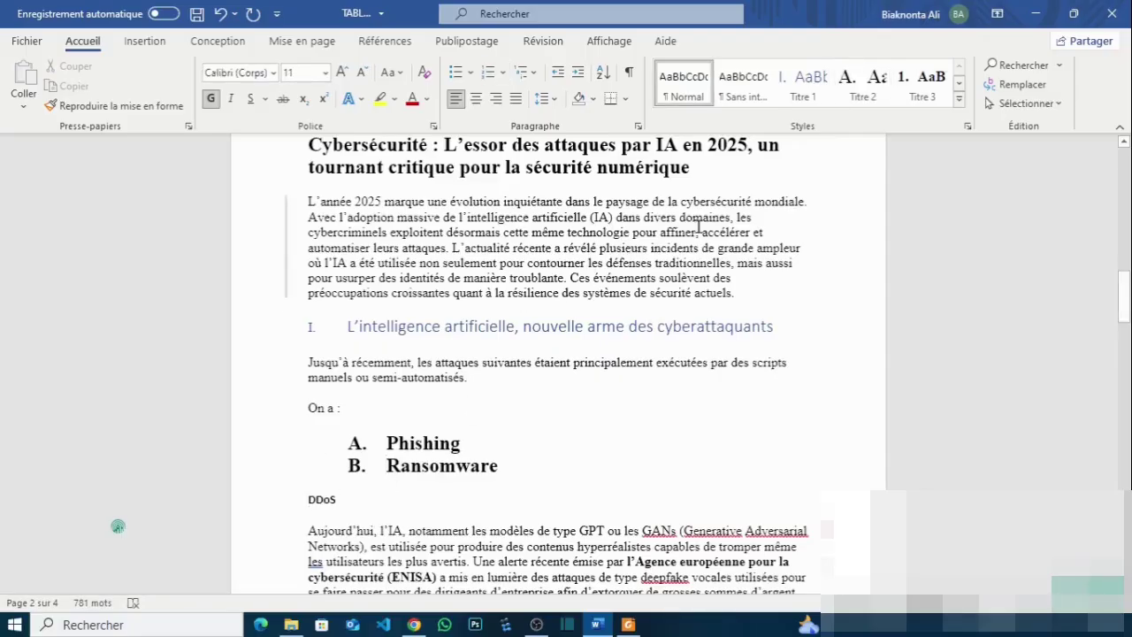
click(859, 86)
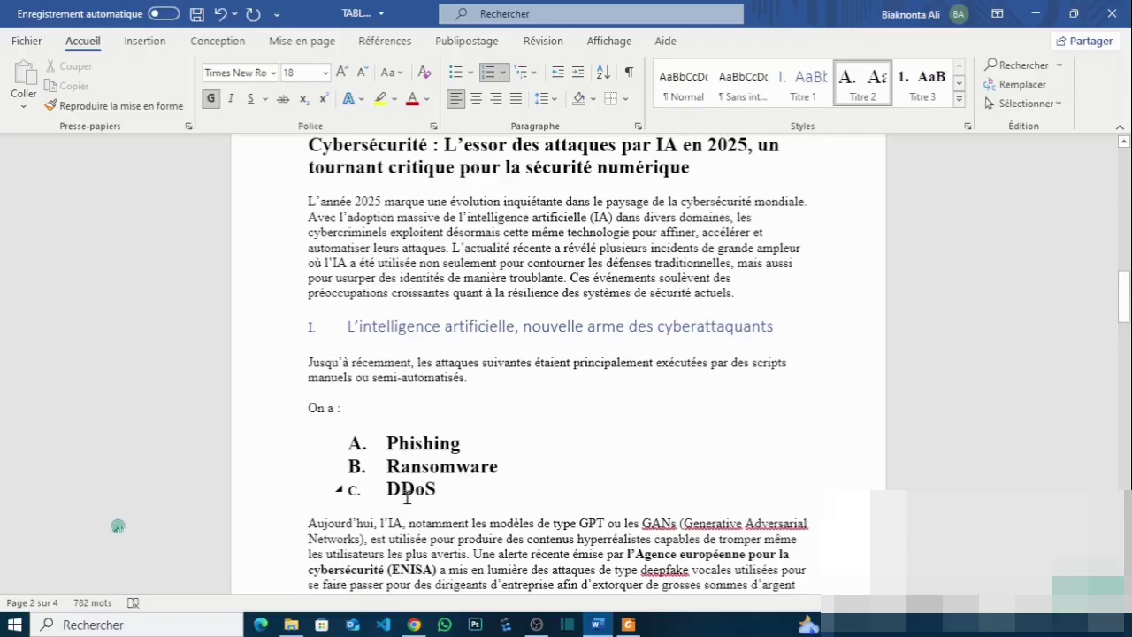
Apply the Titre 1 style to "Des menaces plus rapides et plus difficiles à détecter" and "L'urgence d'une réponse collective et proactive".
scroll(406, 498, down, 6)
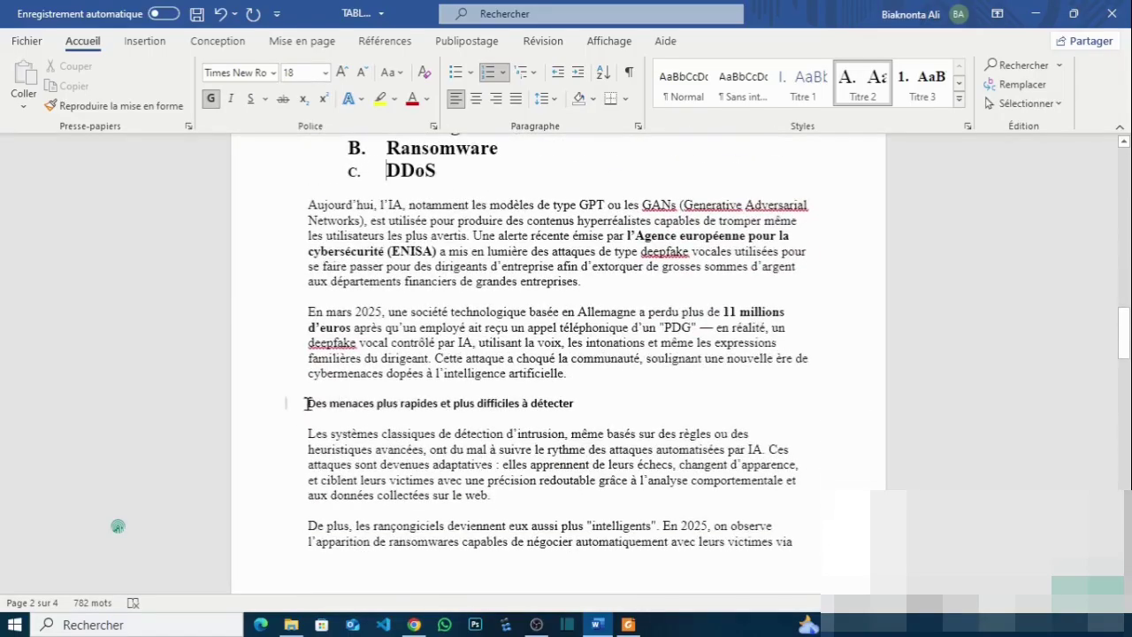
click(307, 404)
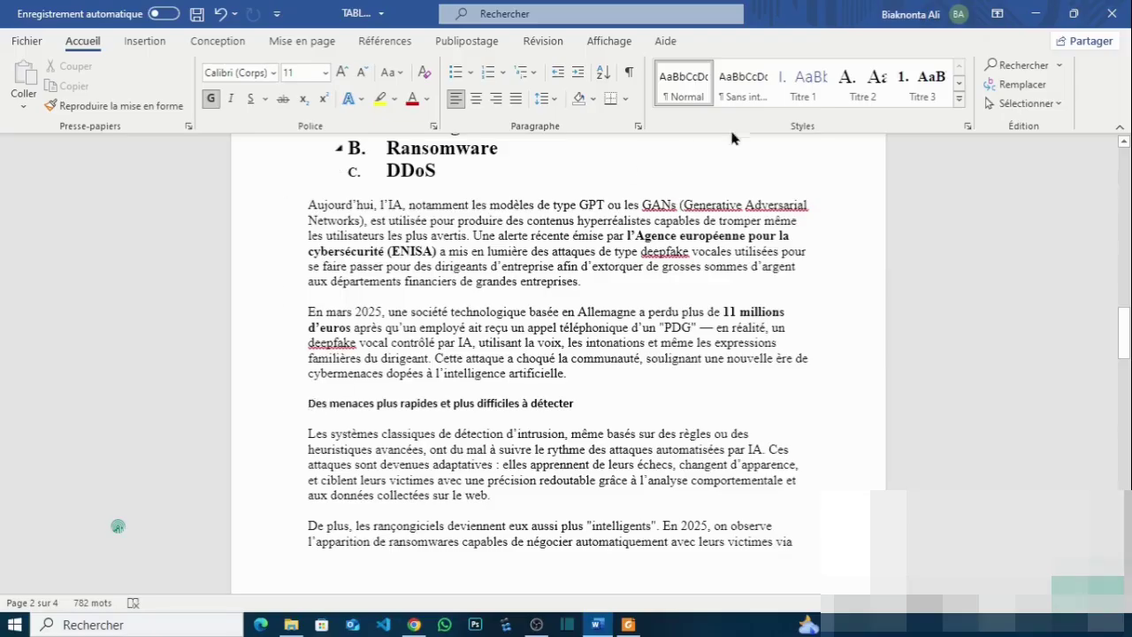
click(799, 83)
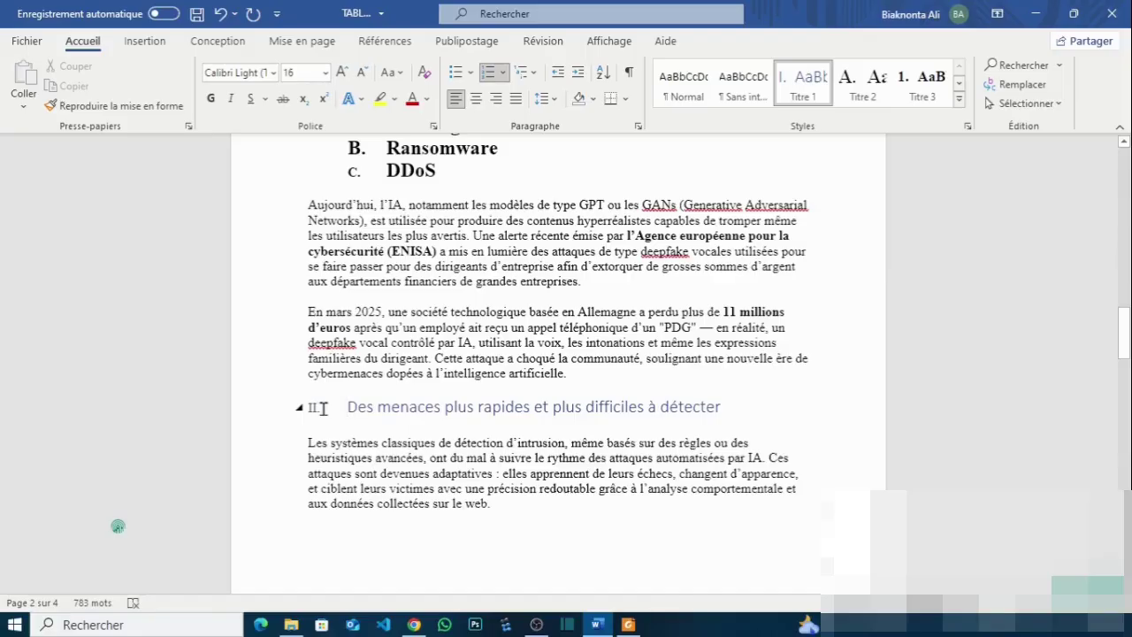
scroll(336, 408, down, 5)
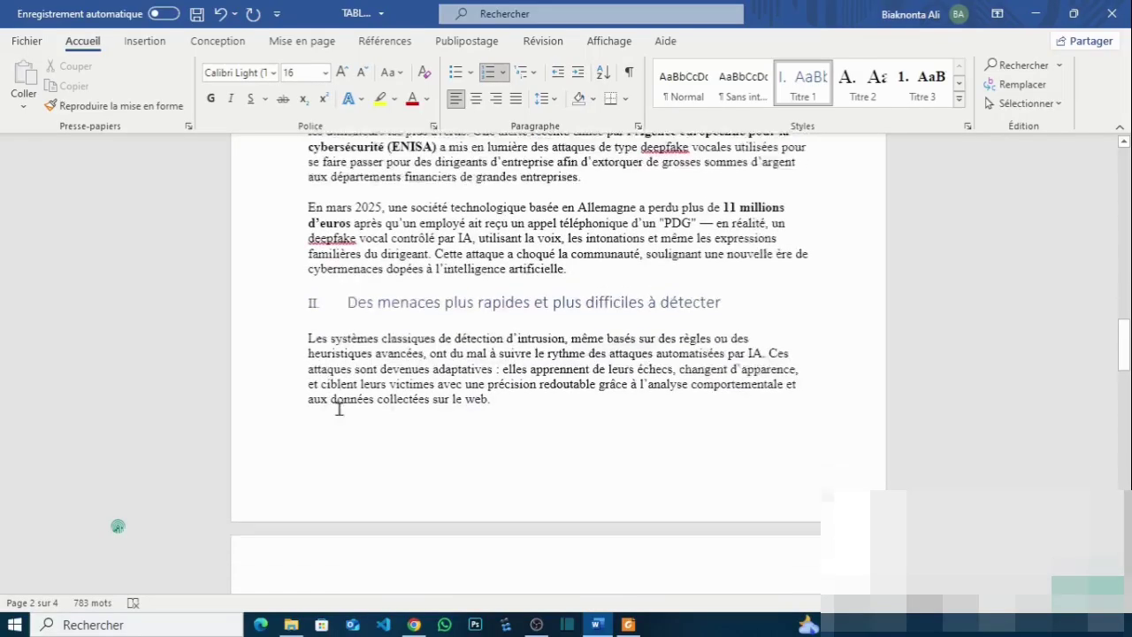
scroll(343, 408, down, 2)
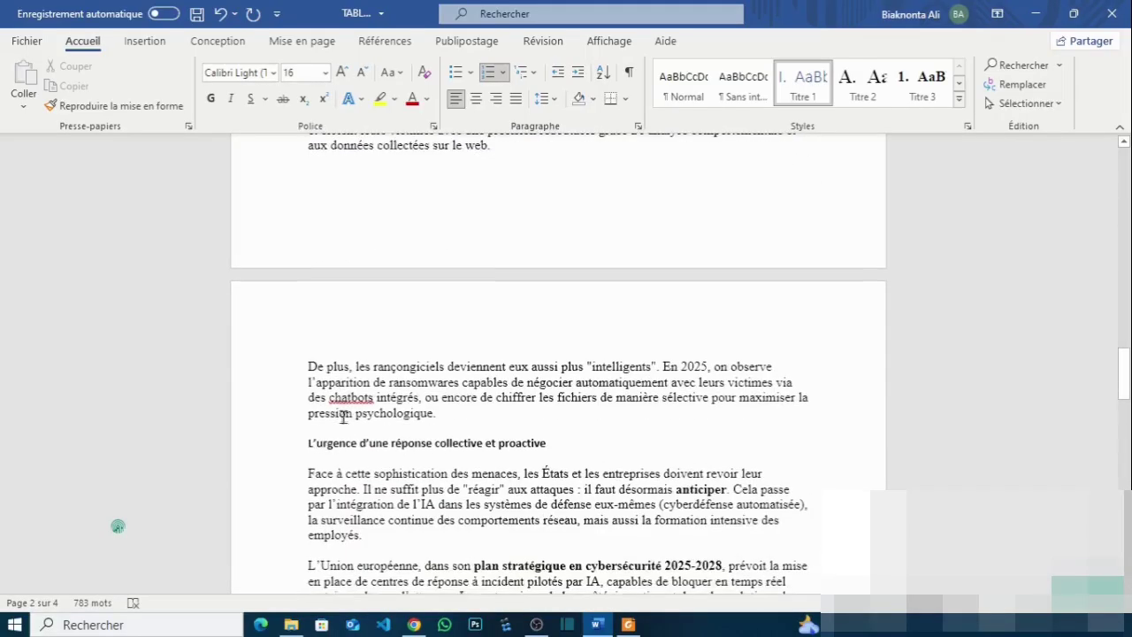
click(304, 443)
click(810, 82)
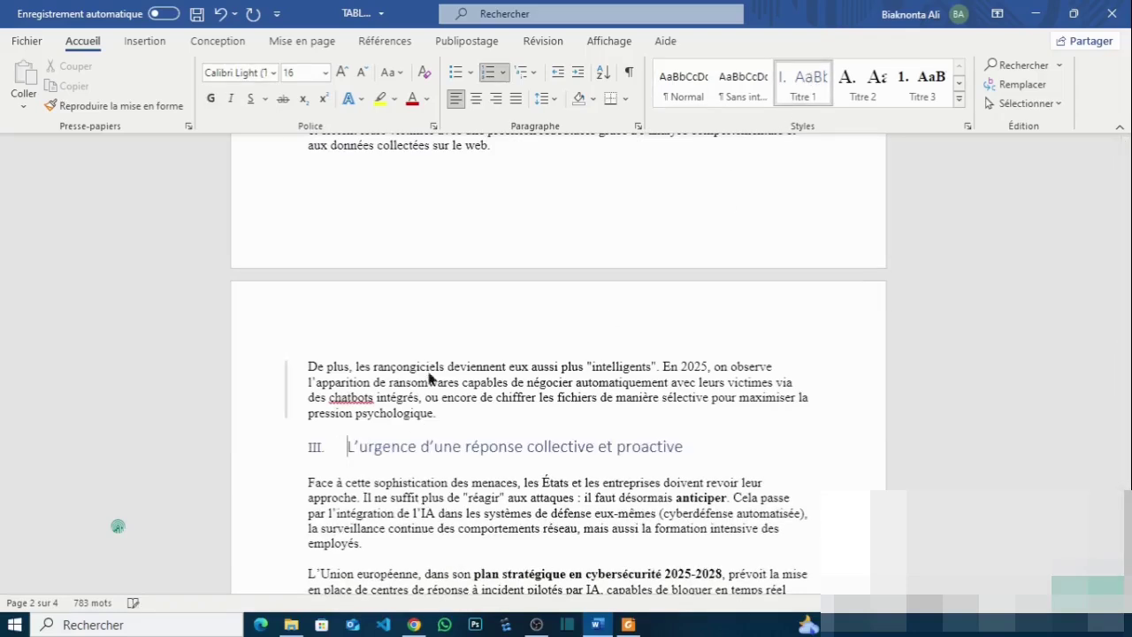
Apply Titre 1 to "Sensibilisation, collaboration et innovation" and Titre 3 to the line "L'éducation et la sensibilisation" below it.
scroll(431, 379, down, 5)
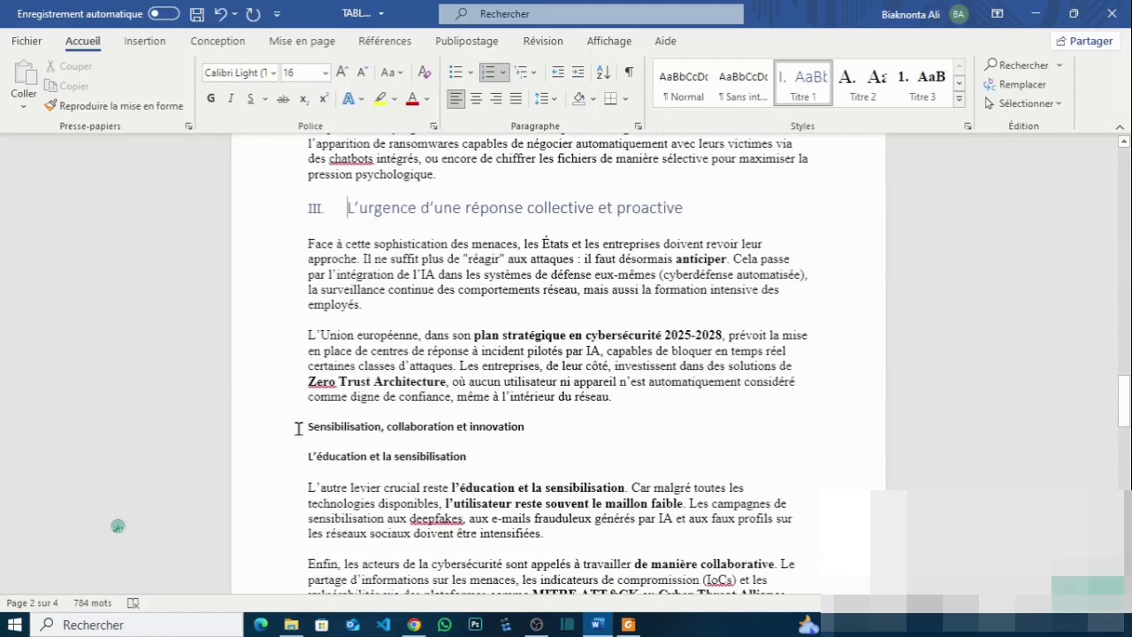
double_click(299, 428)
click(302, 429)
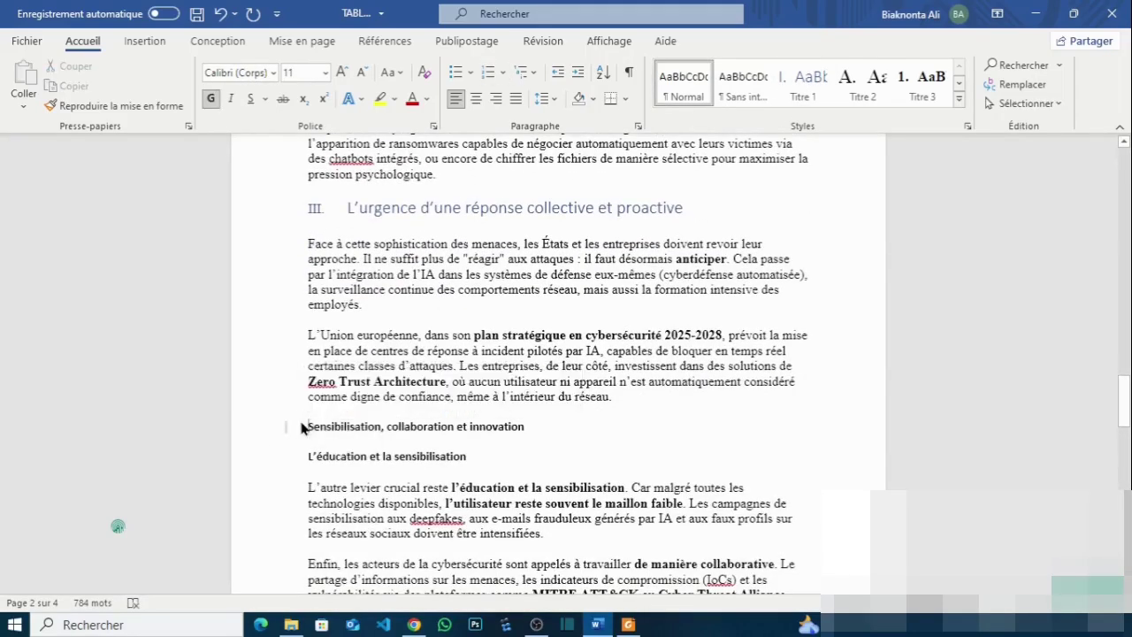
click(807, 87)
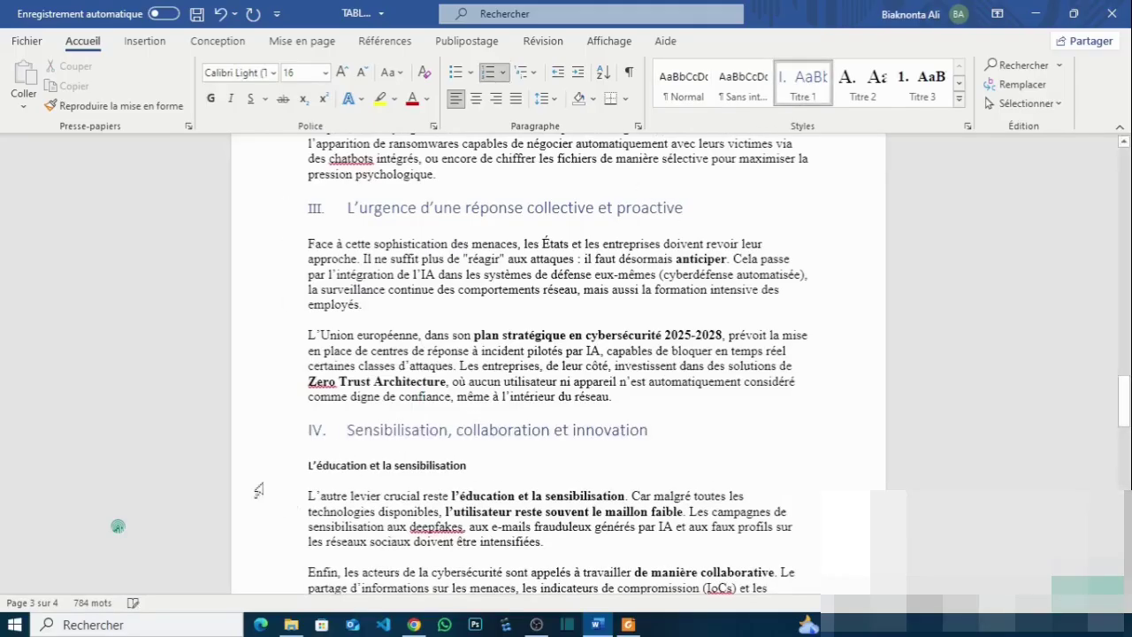
click(298, 465)
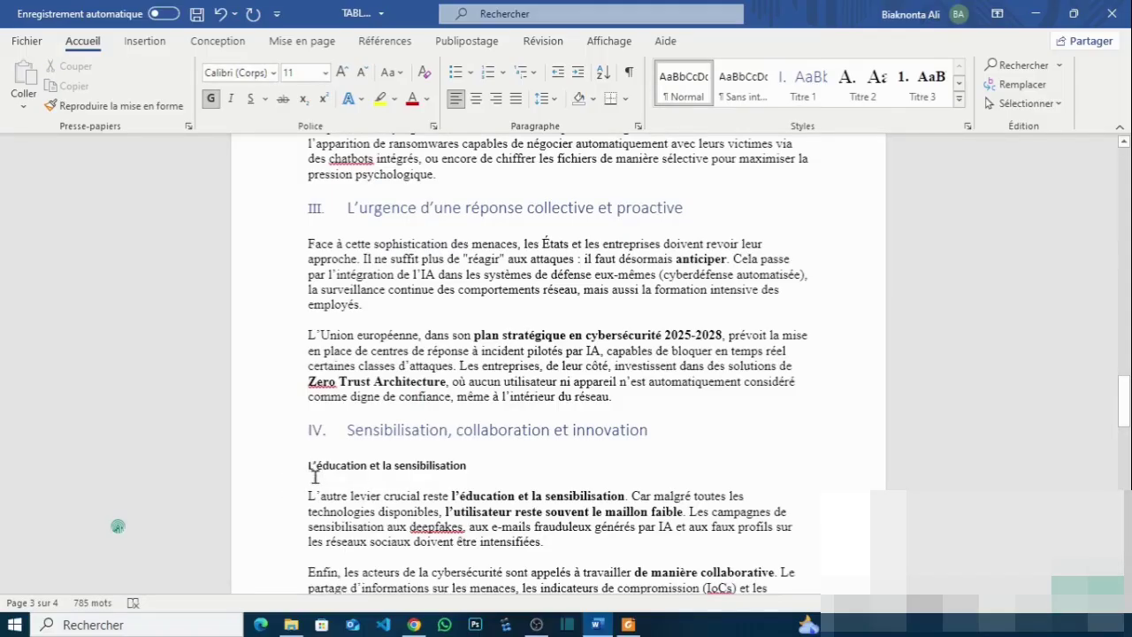
click(927, 92)
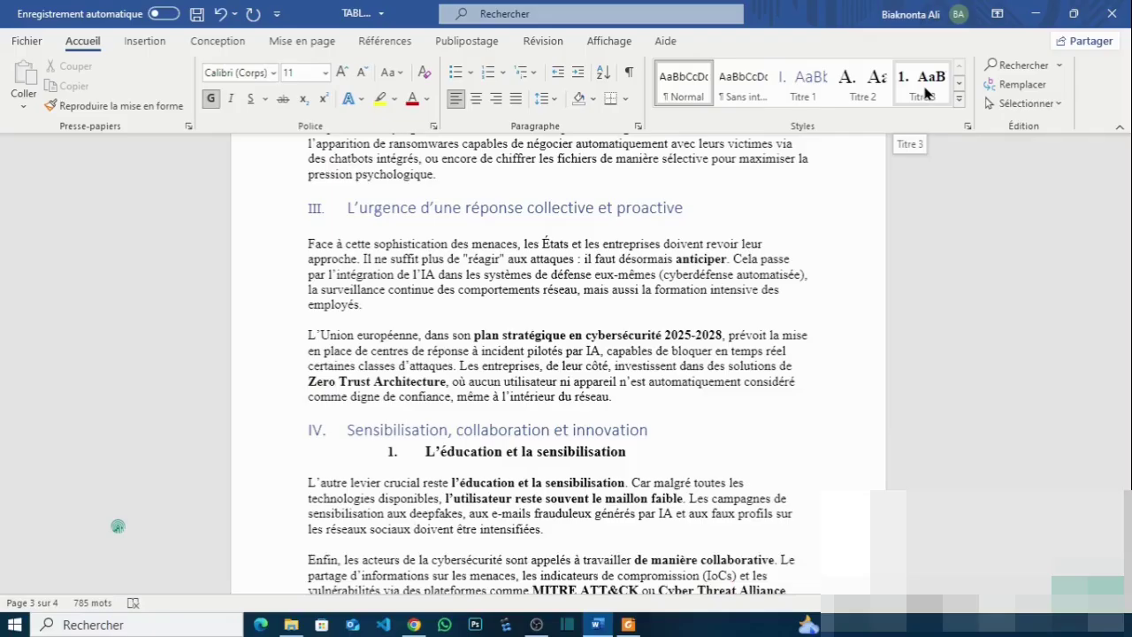
Undo the Titre 3 style on "L'éducation et la sensibilisation" and reapply it.
key(ctrl+z)
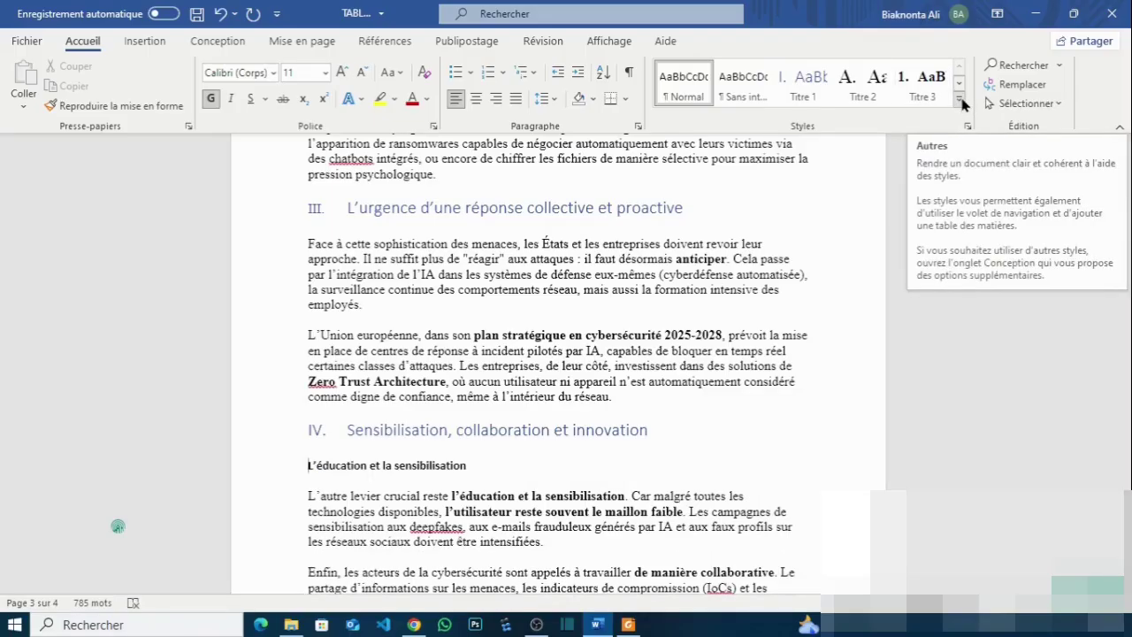
click(961, 102)
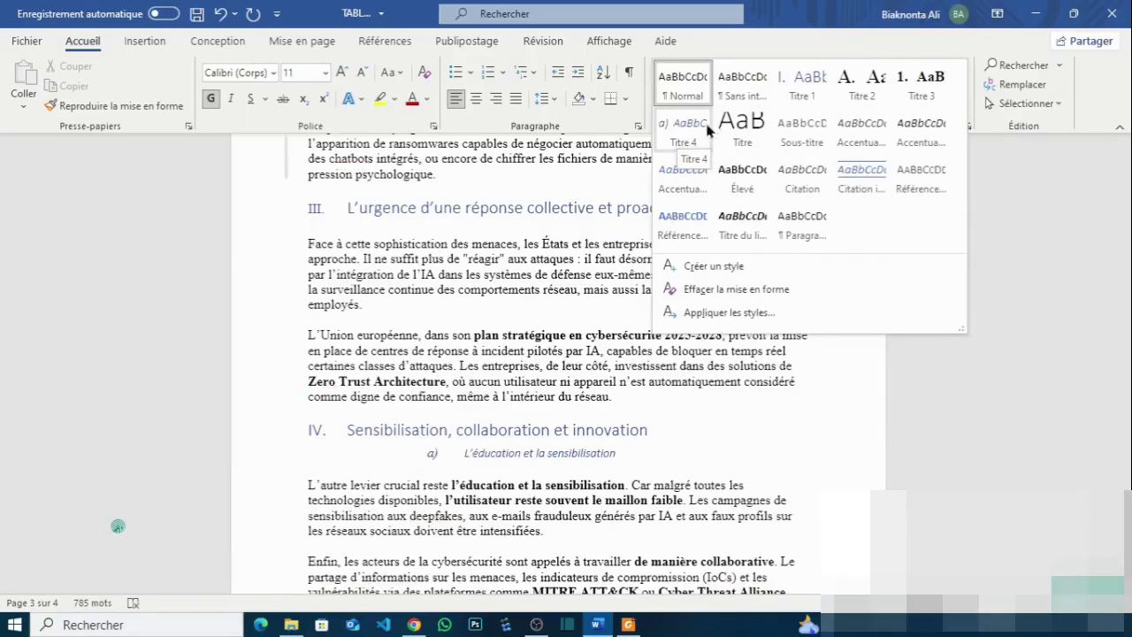
click(920, 82)
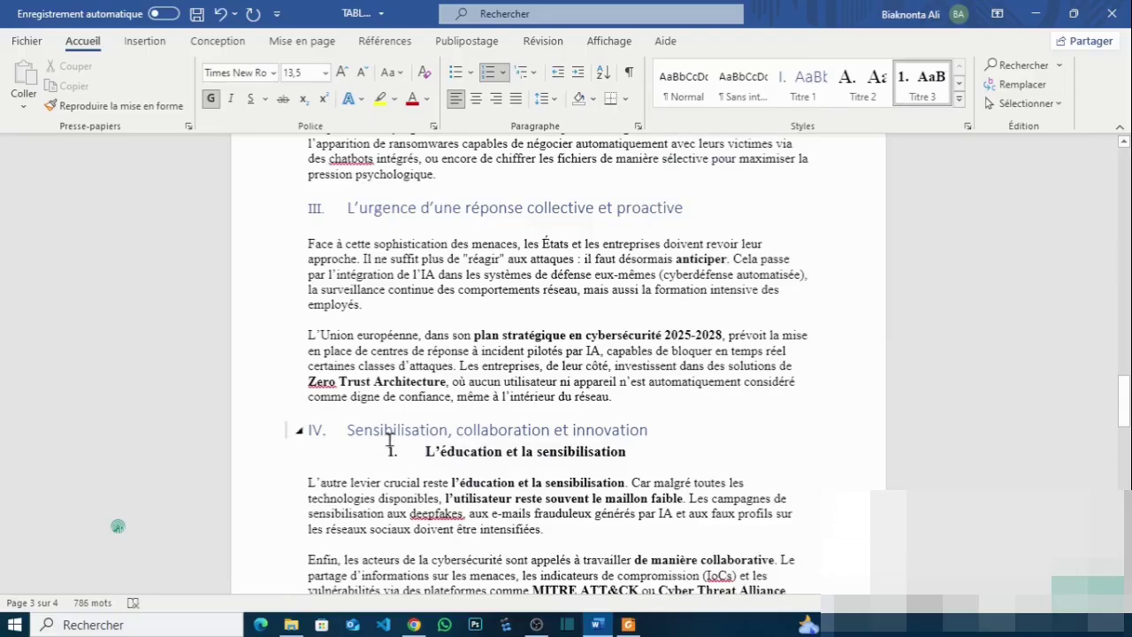
Start a custom table of contents on the blank line below "TABLE DES MATIERES" on the first page.
scroll(386, 441, up, 6)
scroll(392, 439, up, 15)
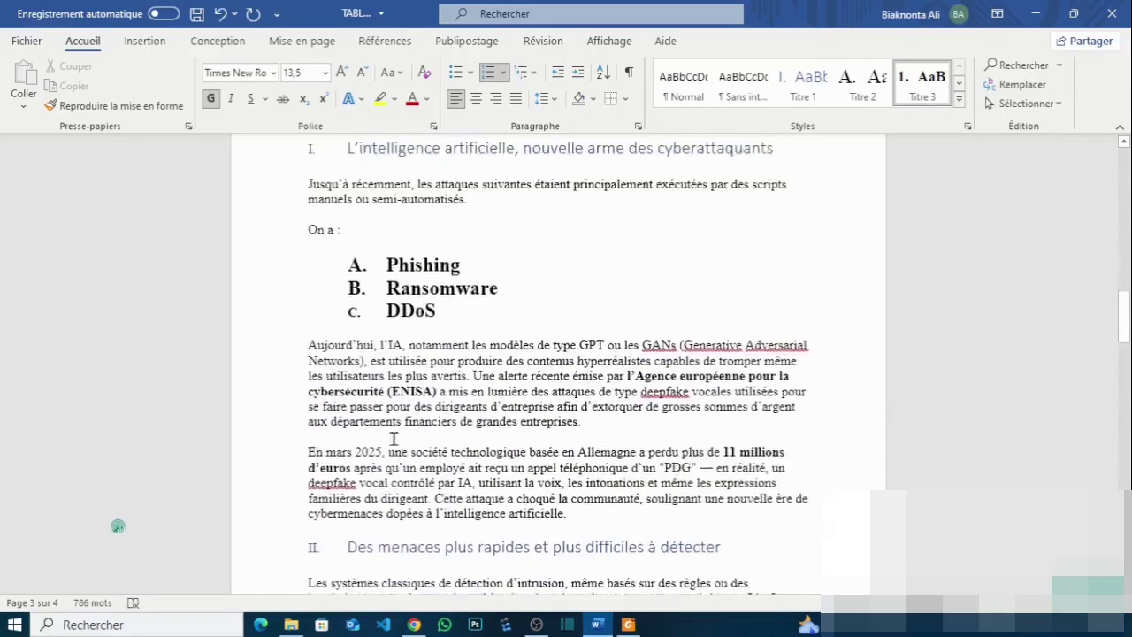
scroll(393, 439, up, 6)
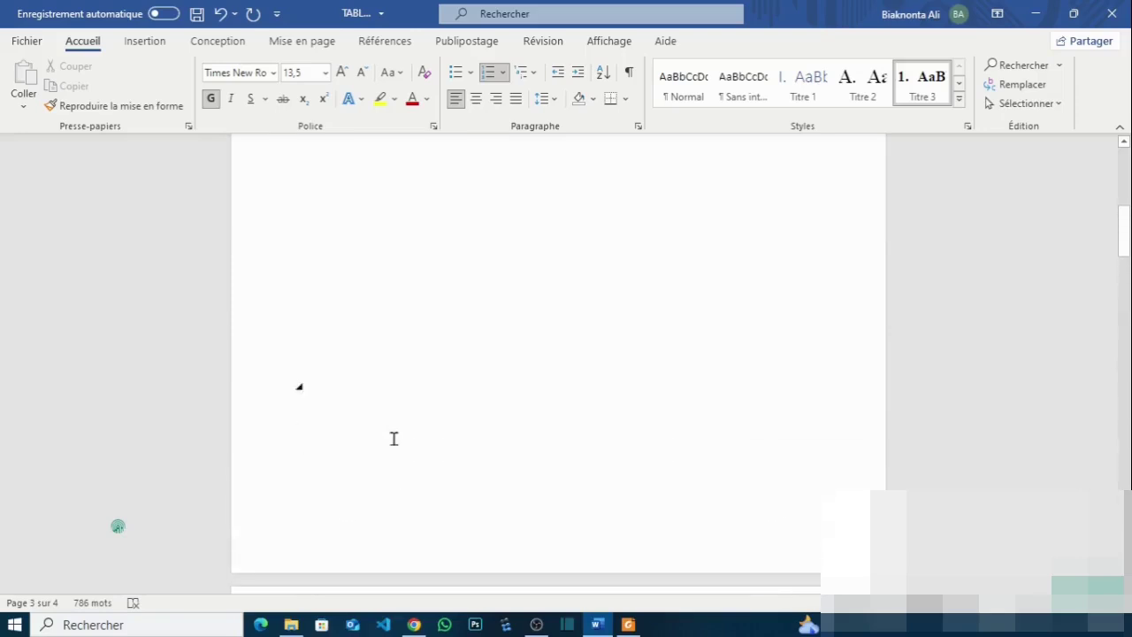
scroll(394, 439, up, 5)
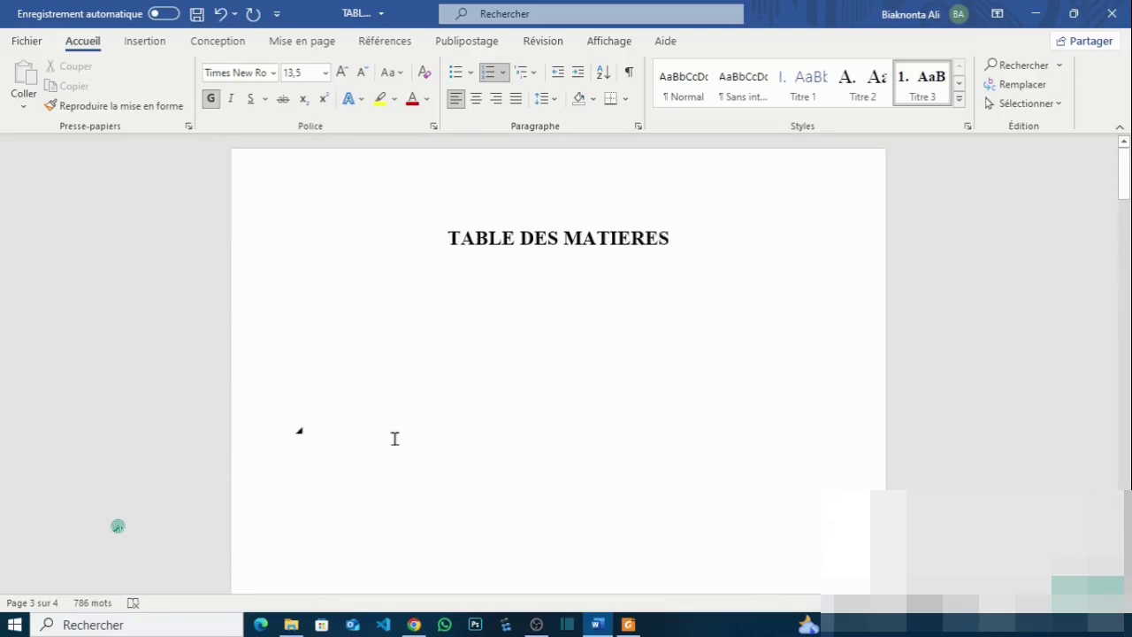
click(406, 331)
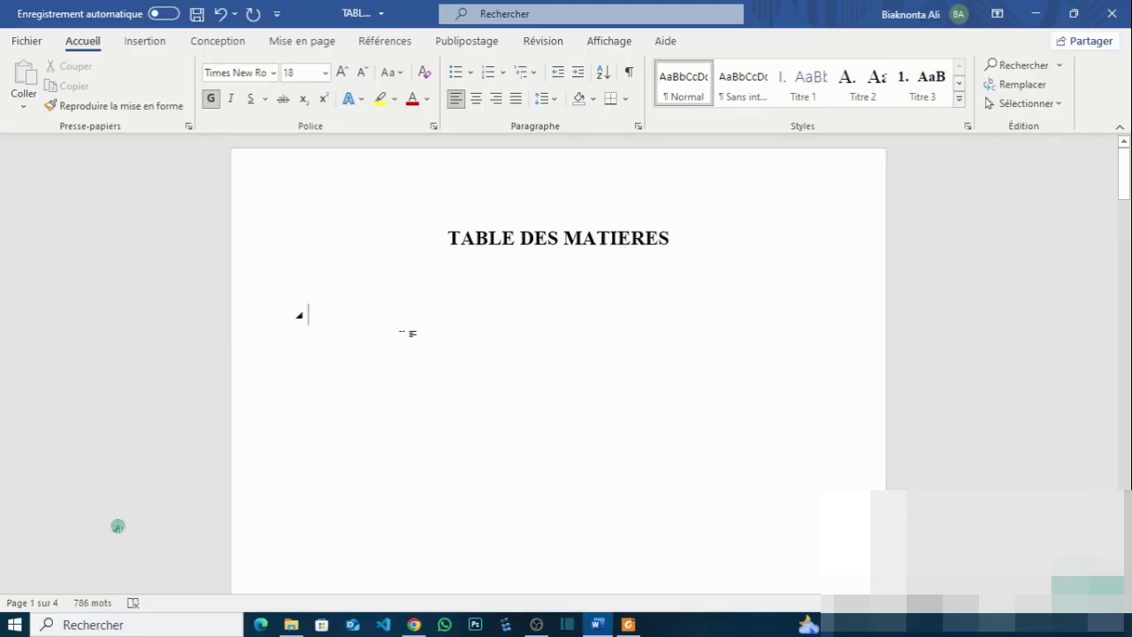
click(371, 44)
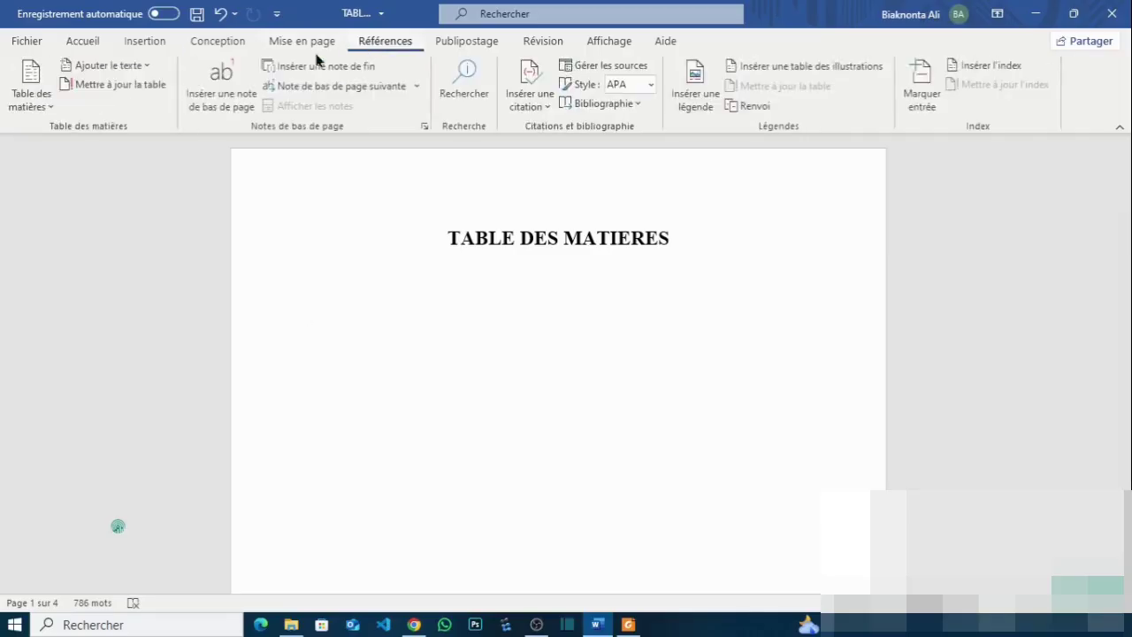
click(42, 103)
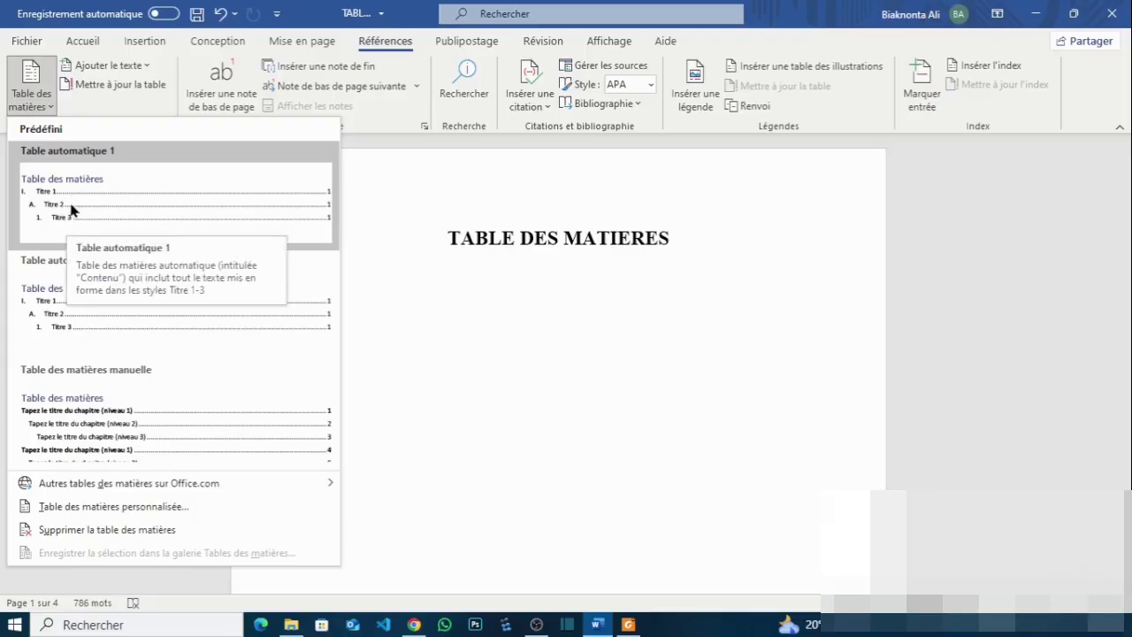
click(115, 506)
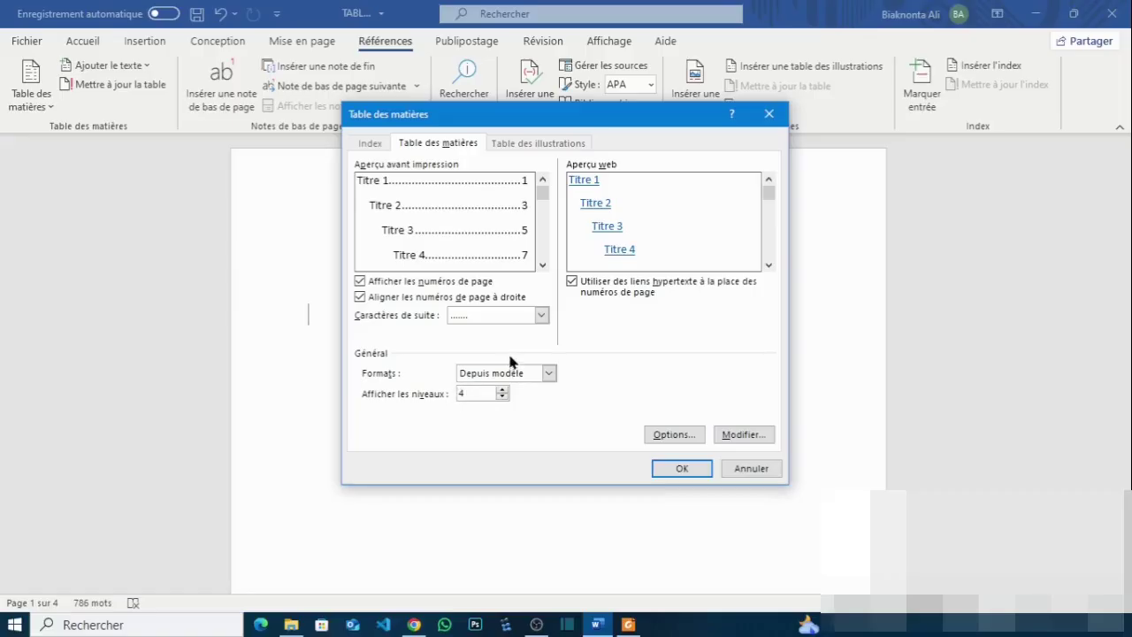
click(459, 316)
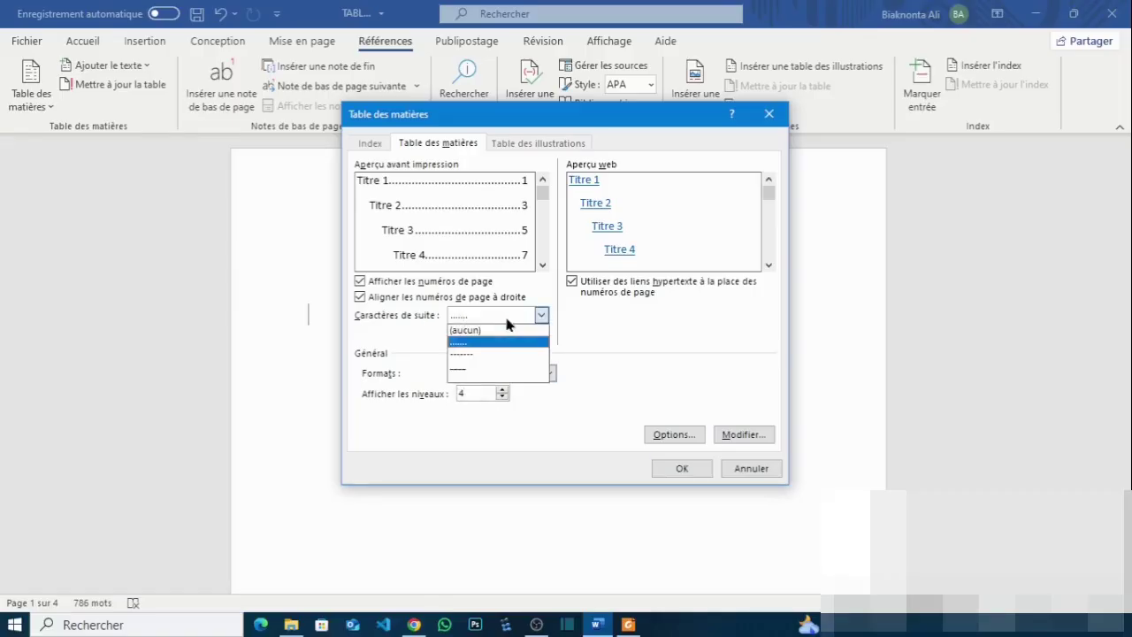
click(465, 354)
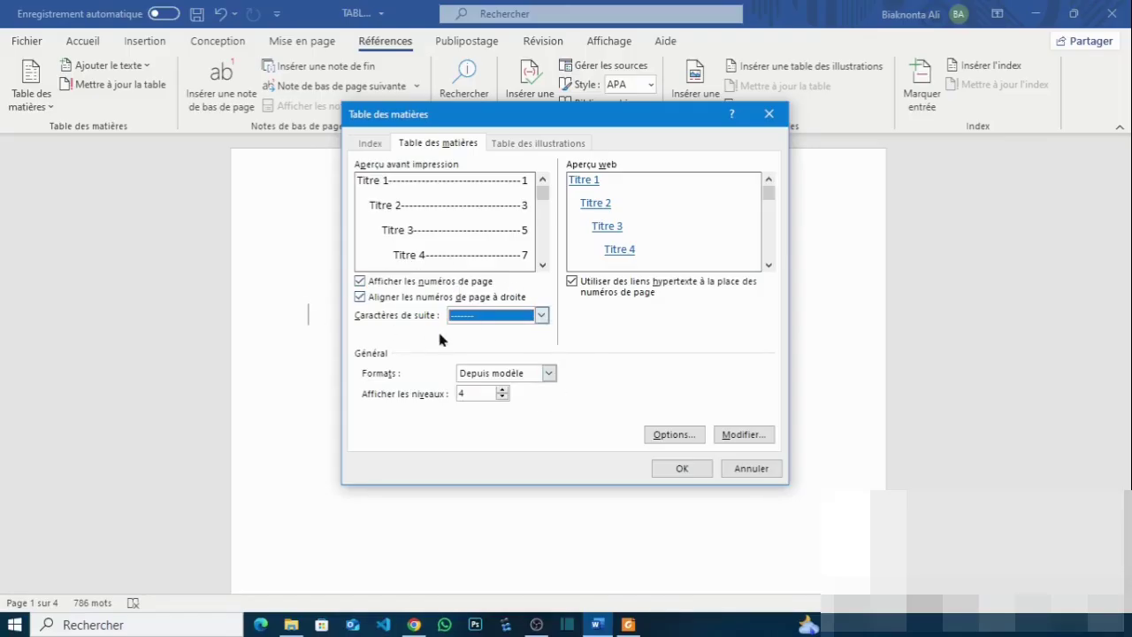
click(741, 436)
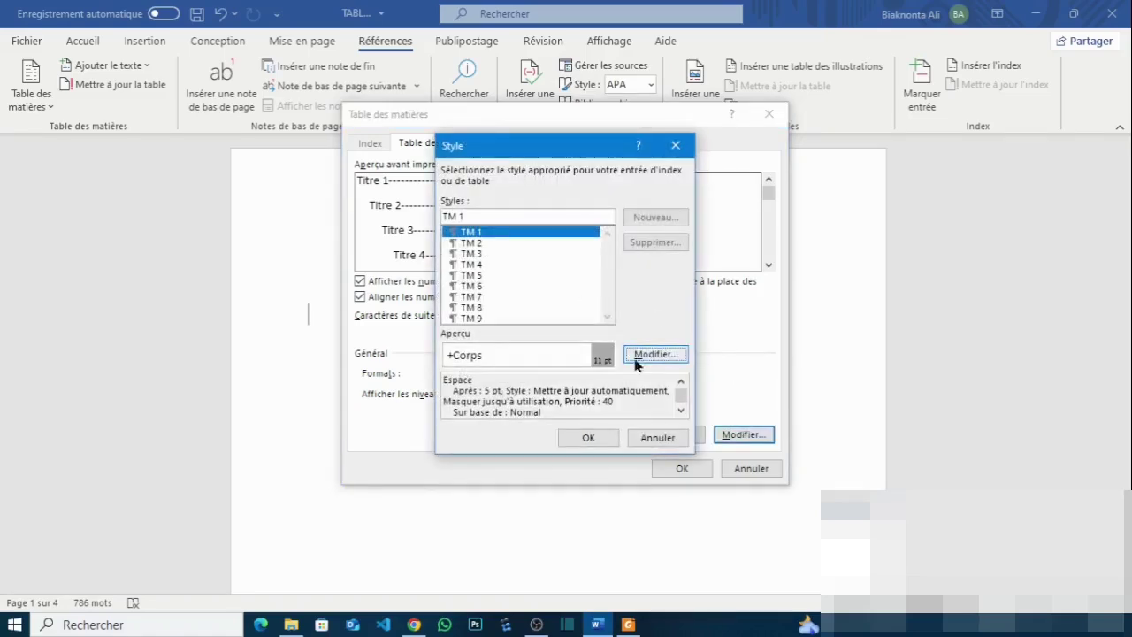
click(642, 354)
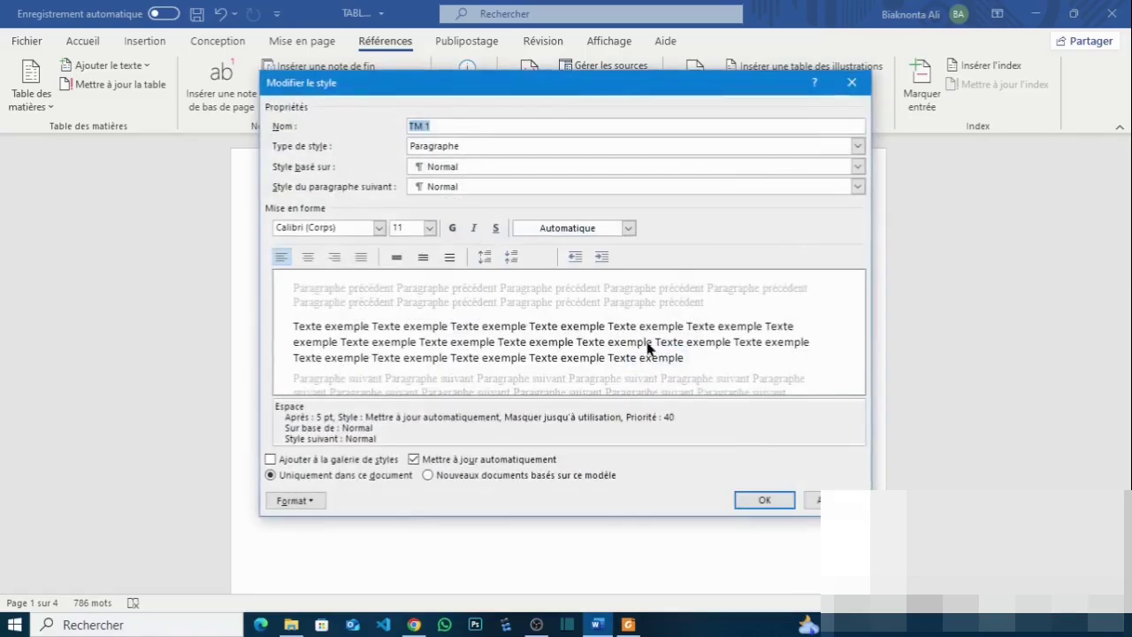
click(852, 83)
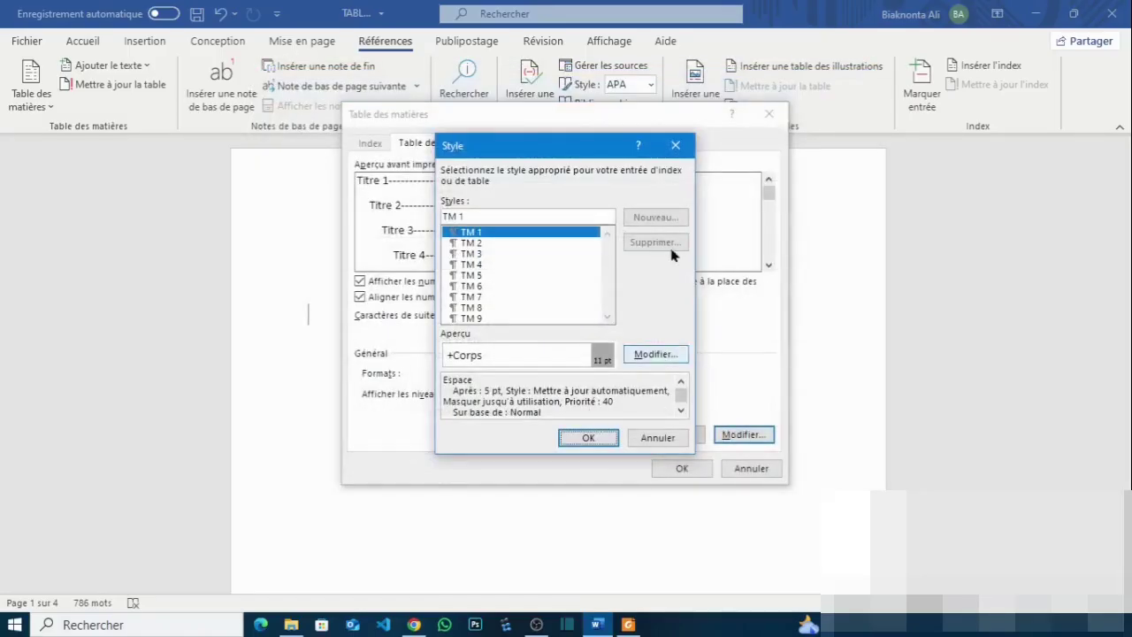
click(675, 146)
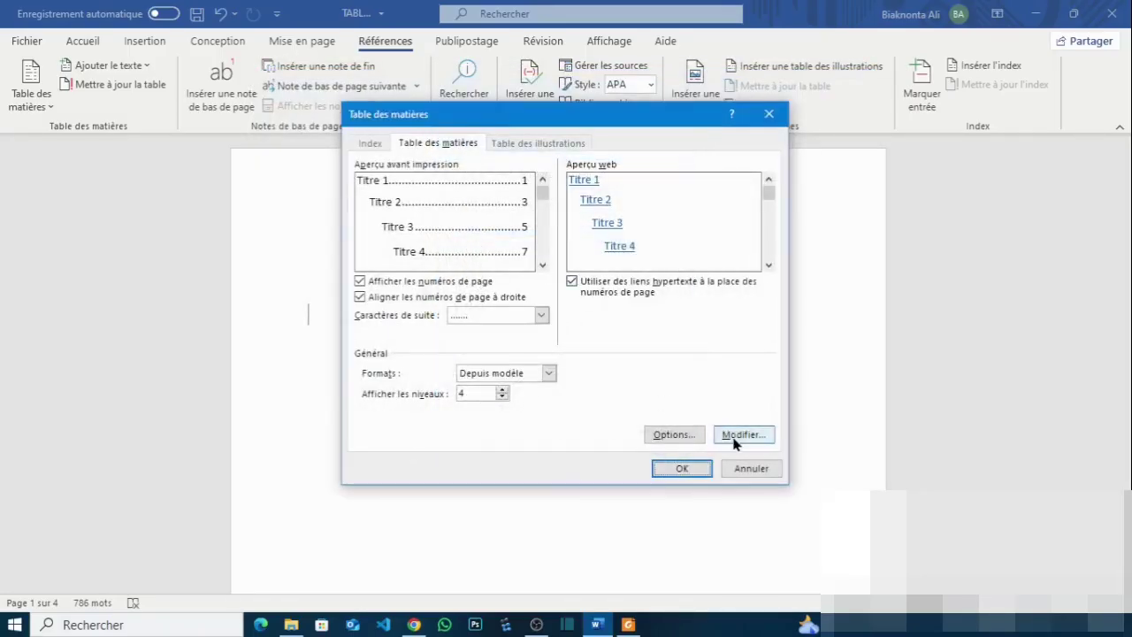
Set the TM 1 table entry style to 12 pt with 1.5 line spacing.
click(737, 435)
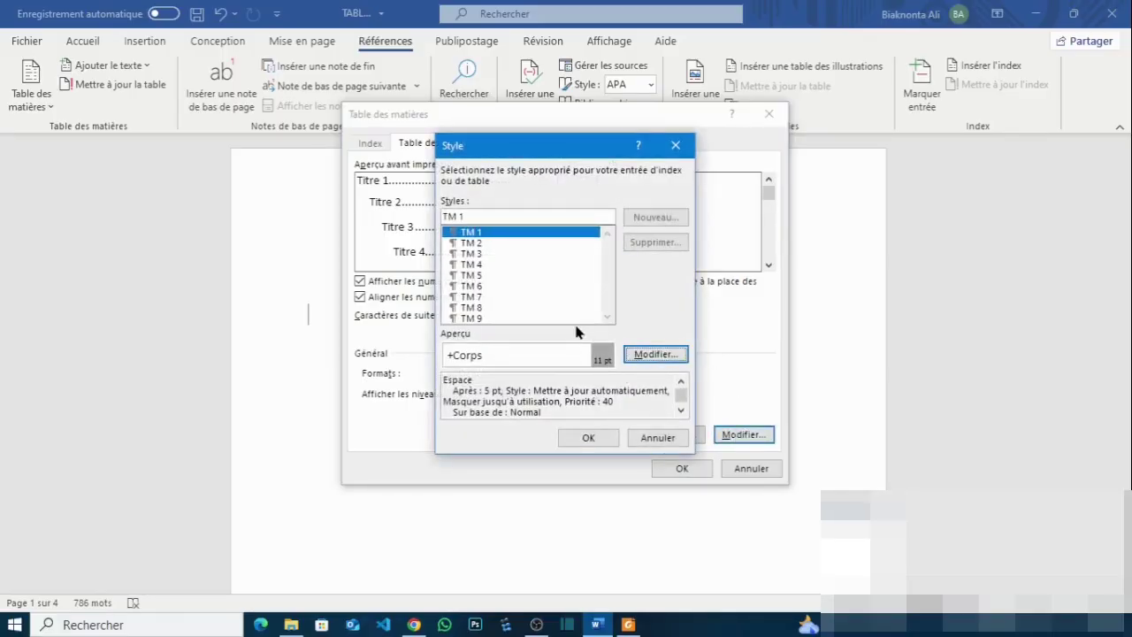
click(641, 354)
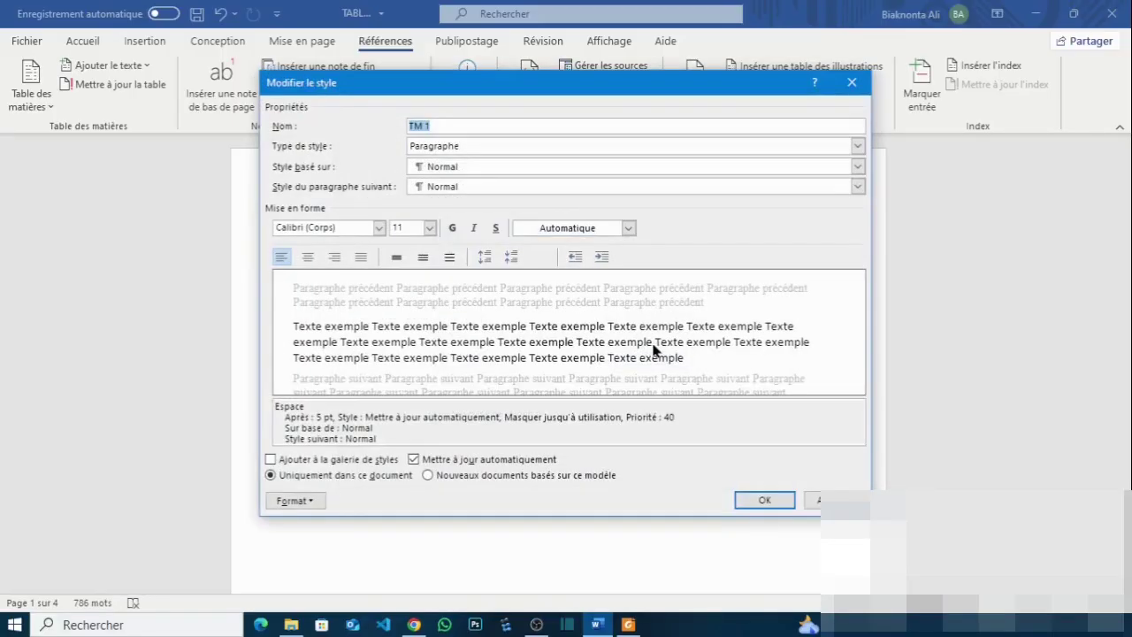
click(398, 228)
click(430, 228)
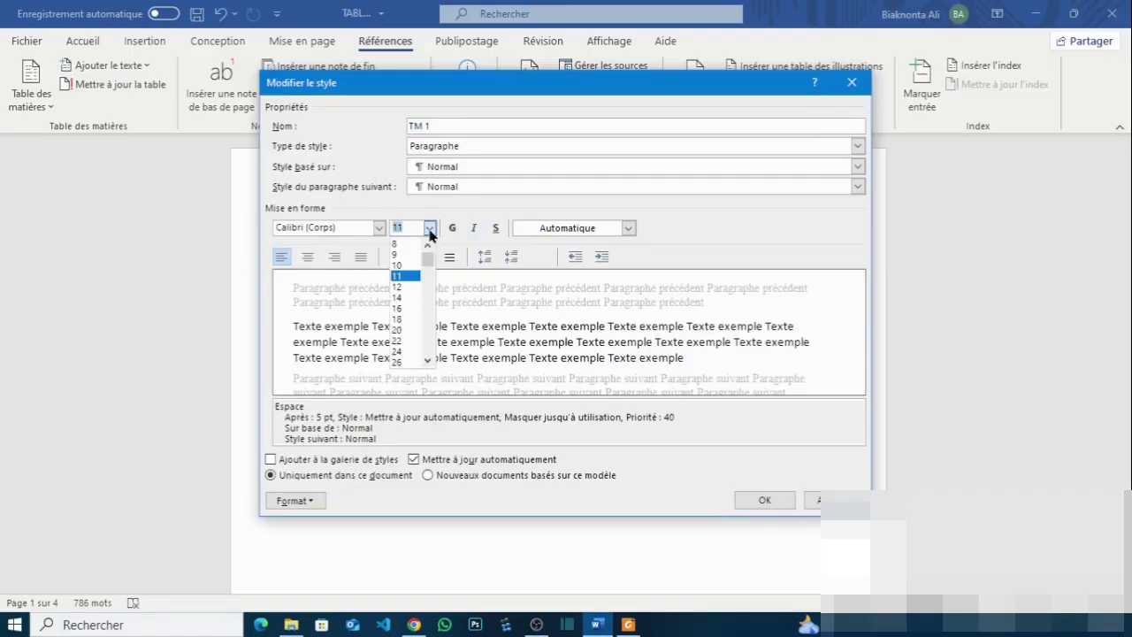
click(402, 289)
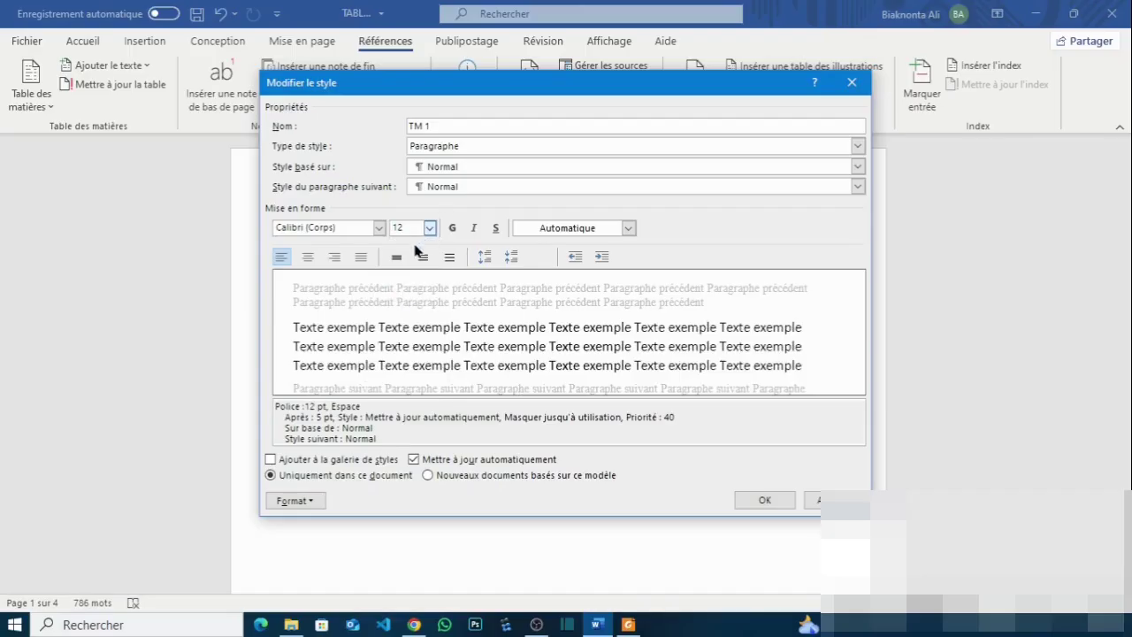
click(422, 258)
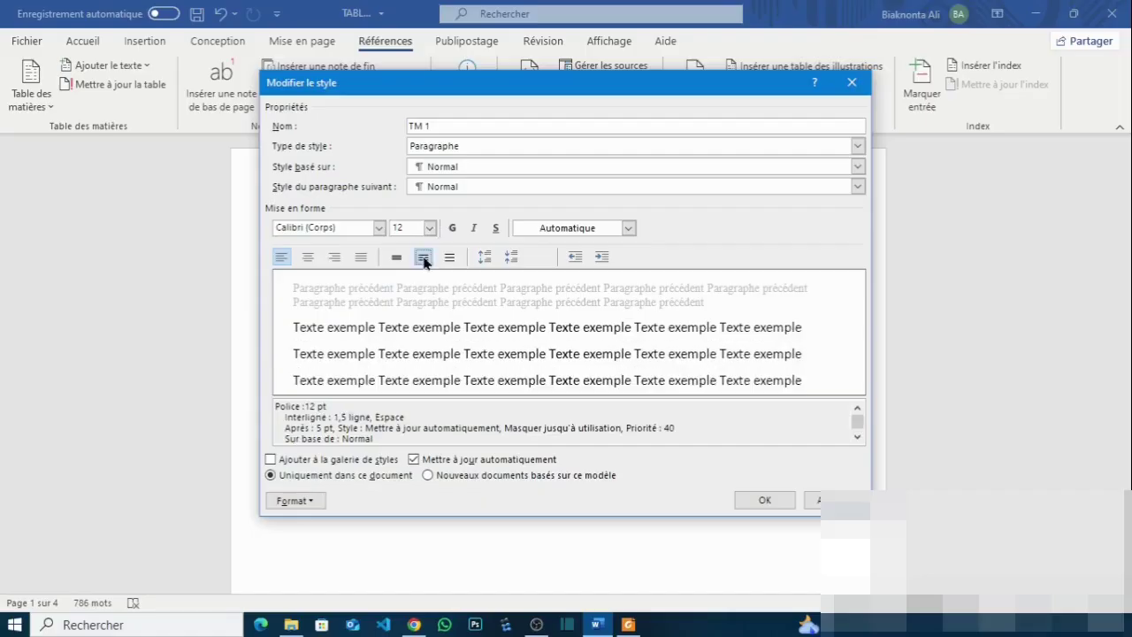
Change the TM 1 style's font to bold Roboto and insert the table of contents.
click(379, 227)
click(358, 285)
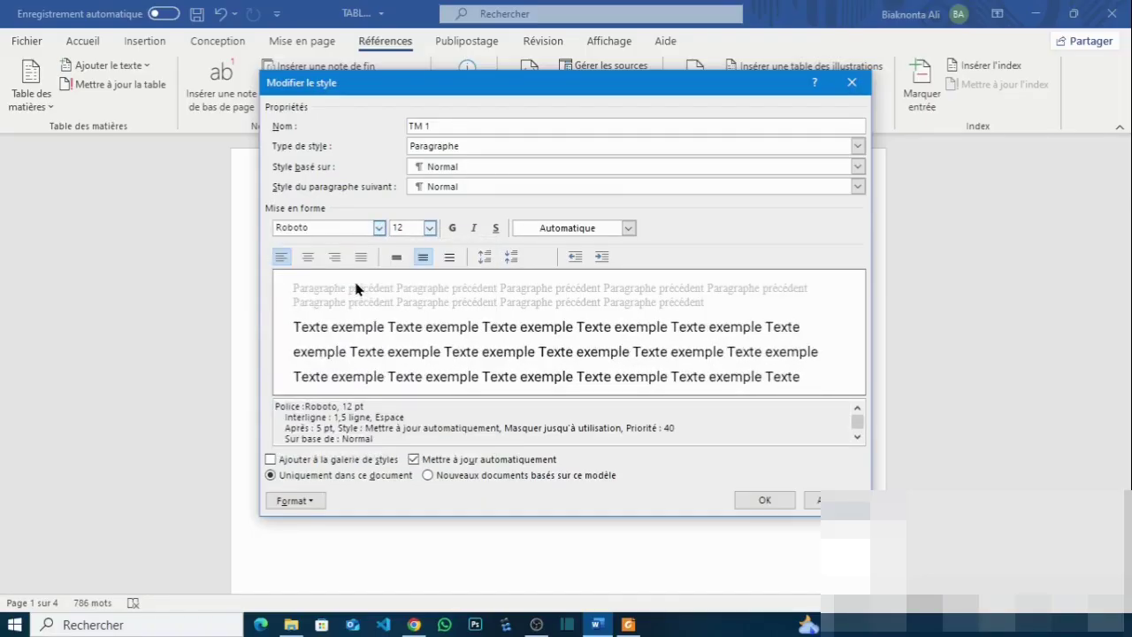
click(453, 228)
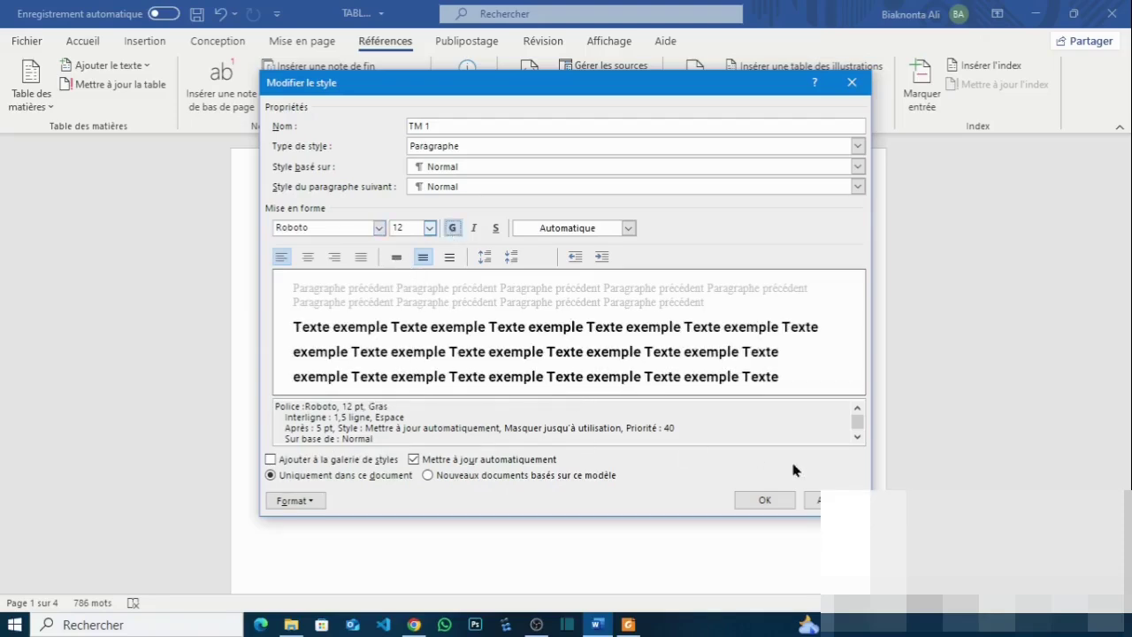
click(766, 500)
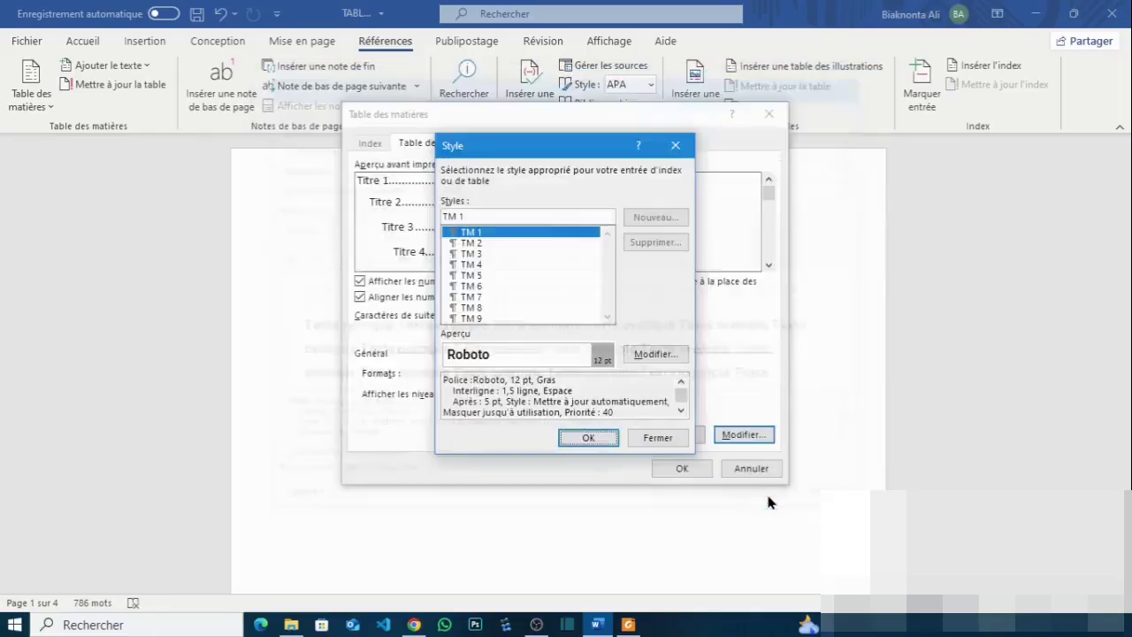
click(588, 439)
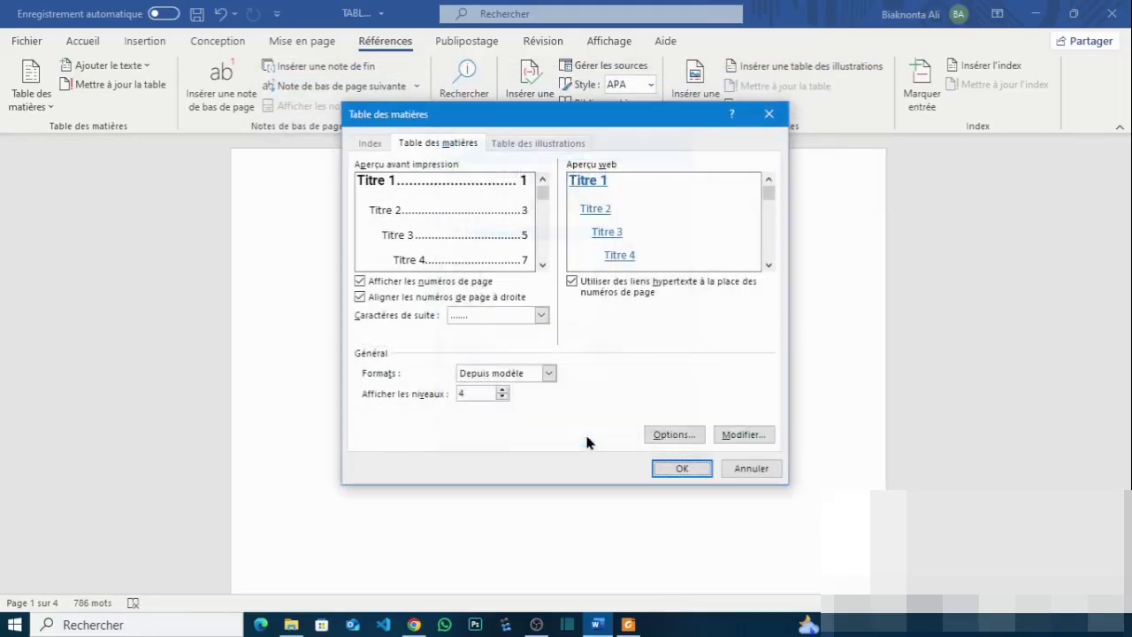
click(674, 470)
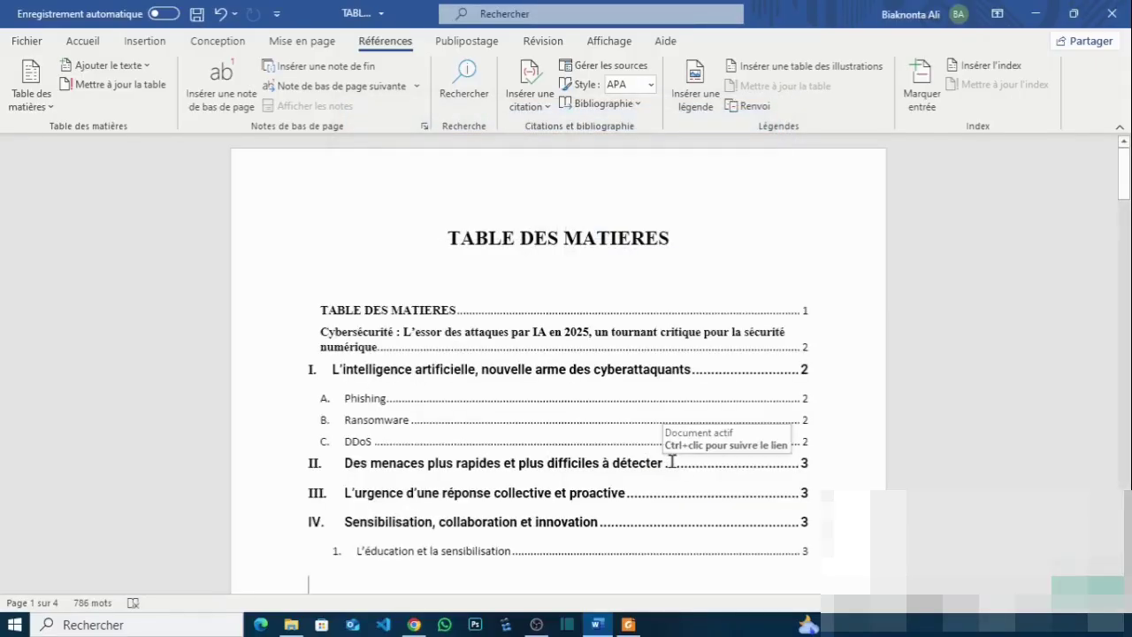
click(543, 464)
drag(308, 317, 426, 392)
click(520, 464)
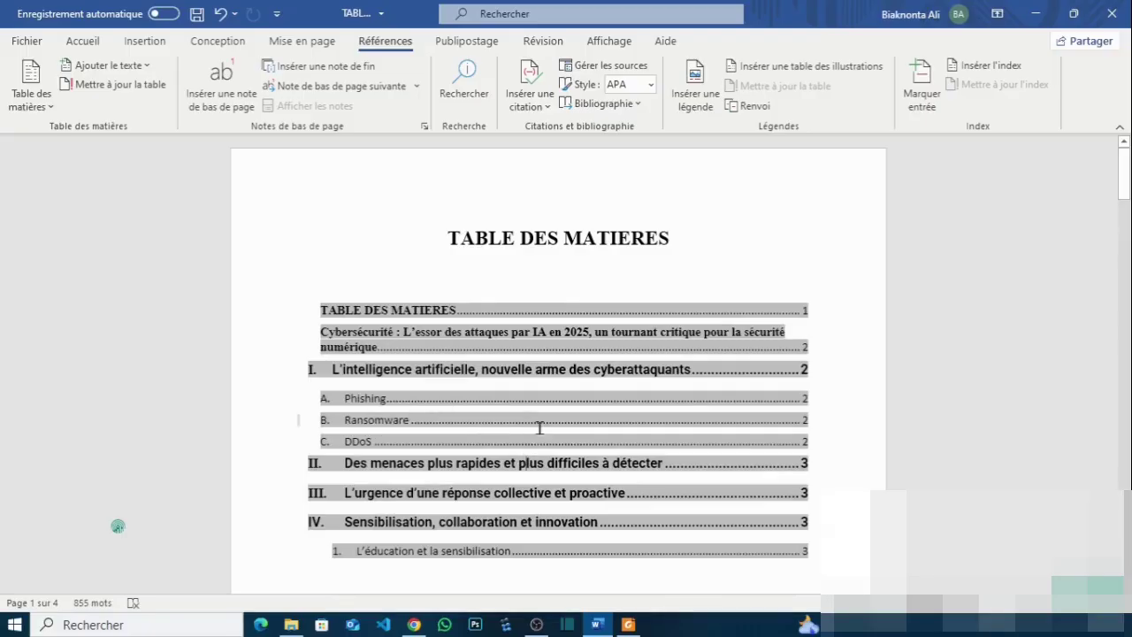
Delete the "DDoS" heading and its numbering from the list below "On a :" in the article.
scroll(539, 428, down, 5)
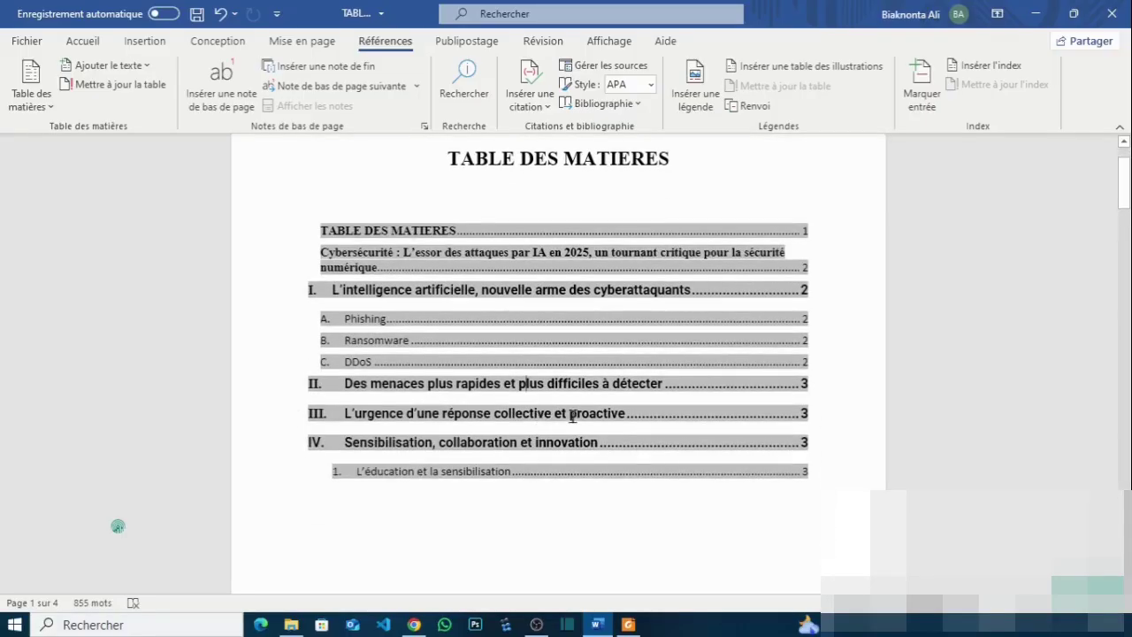
scroll(573, 416, down, 10)
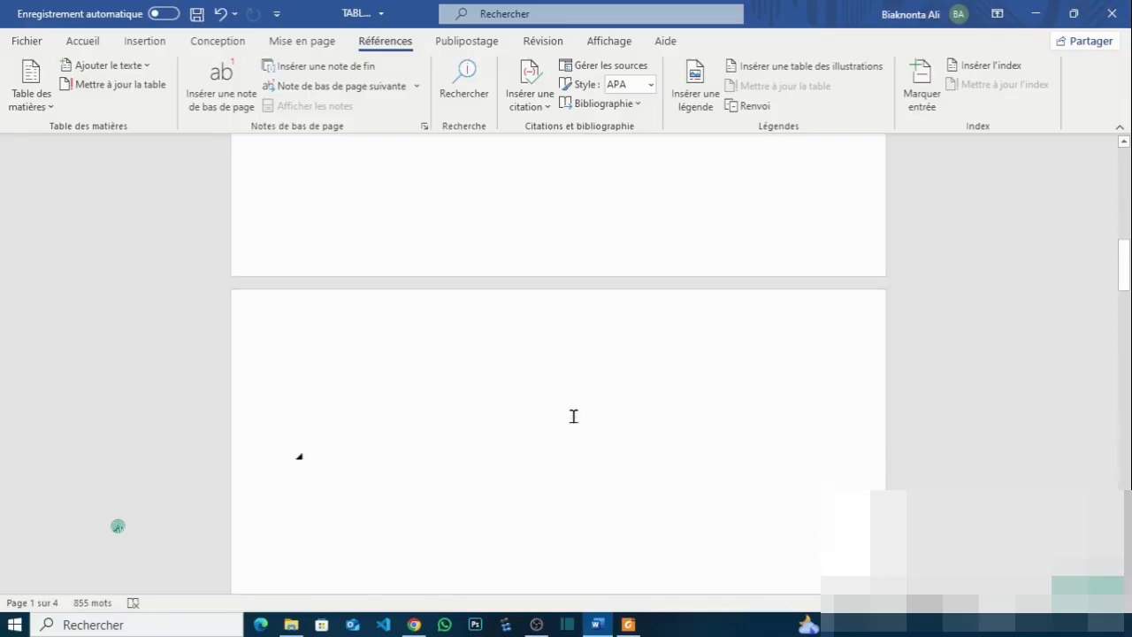
scroll(574, 416, down, 4)
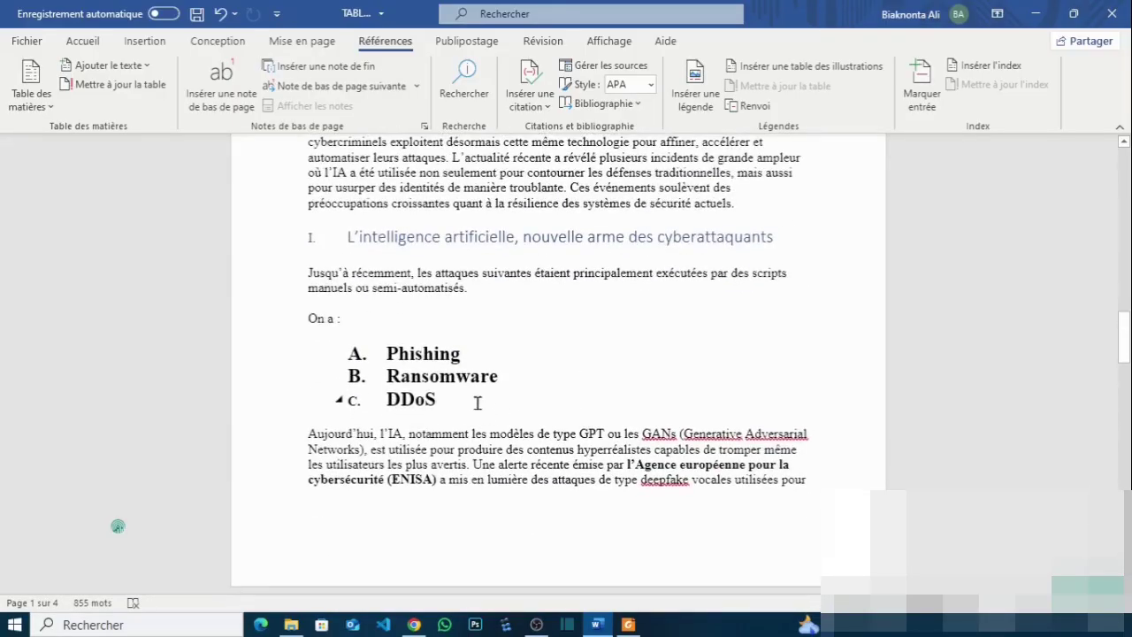
click(437, 399)
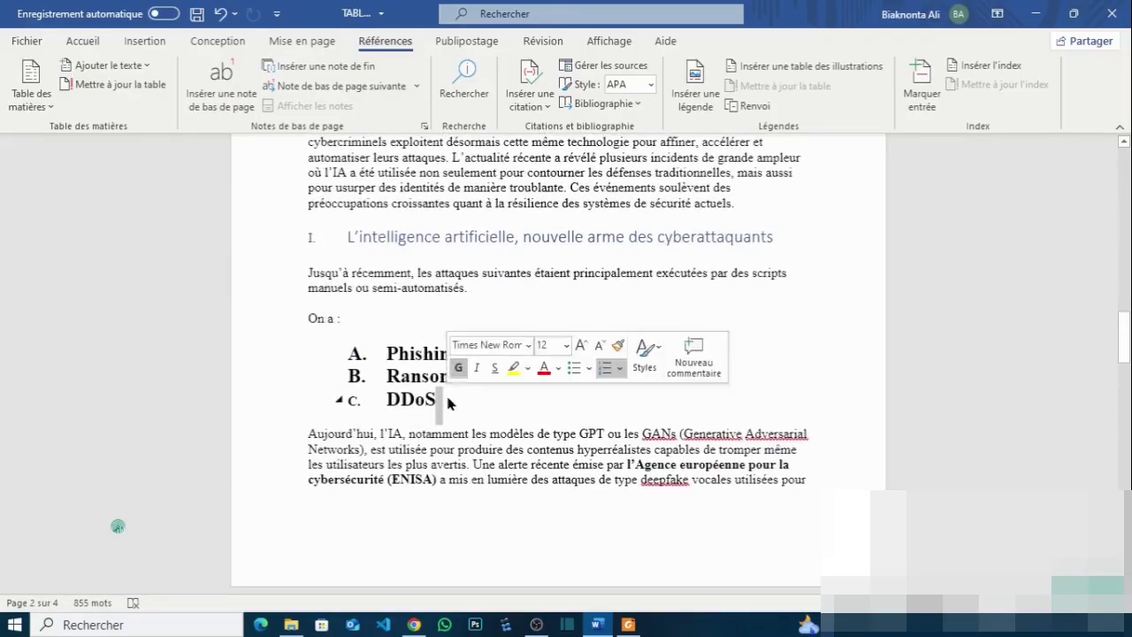
drag(450, 394, 349, 403)
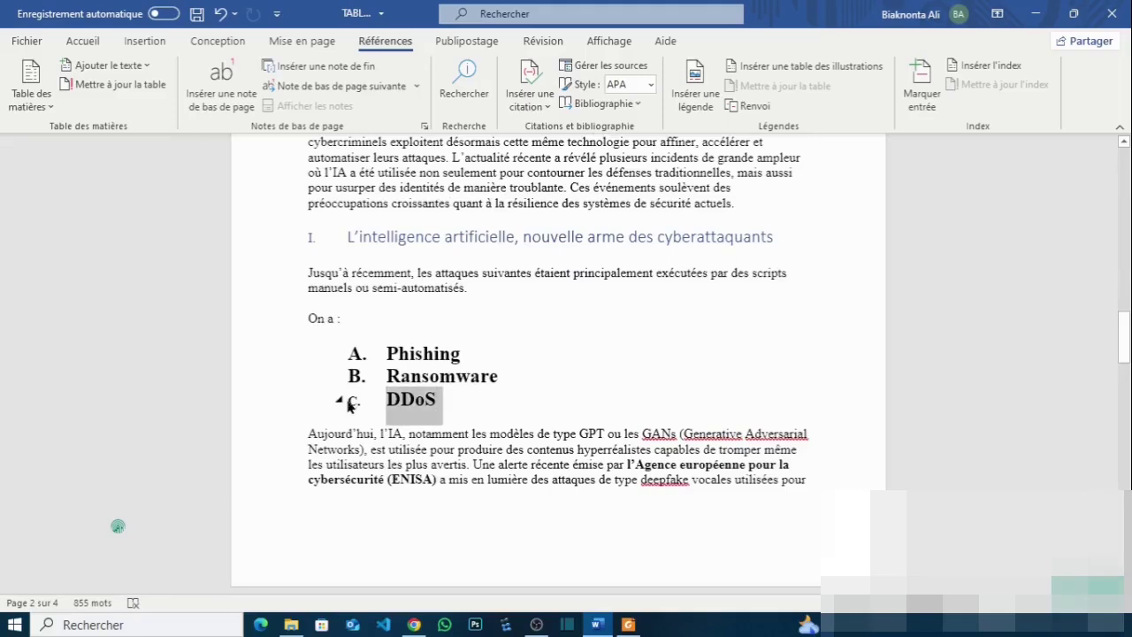
click(386, 403)
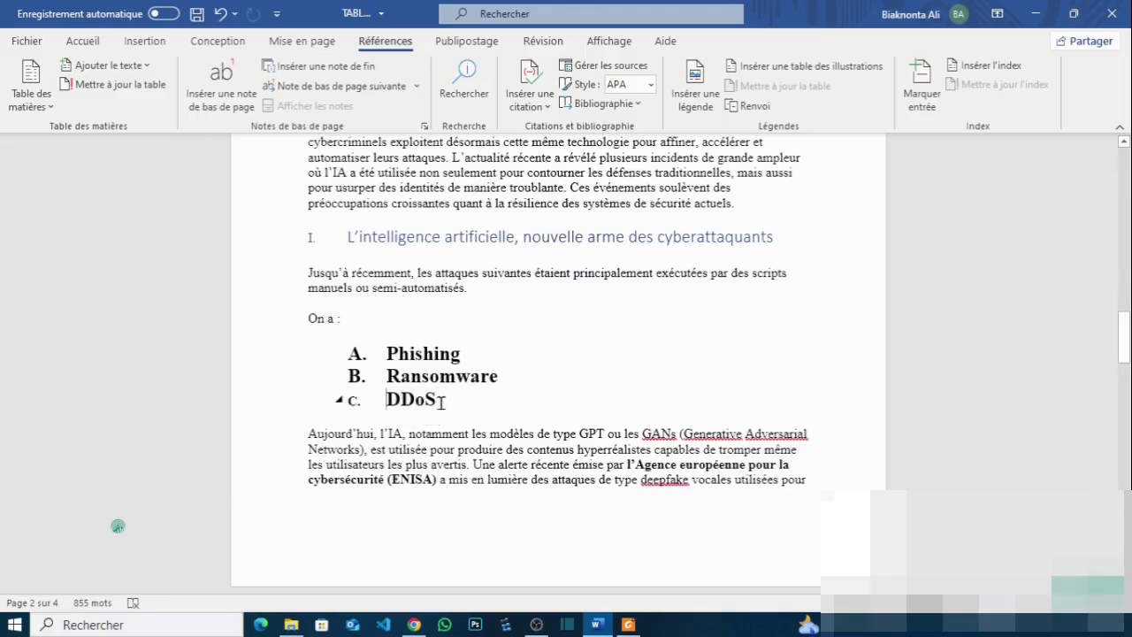
key(BackSpace)
key(BackSpace)
key(BackSpace)
key(BackSpace)
key(BackSpace)
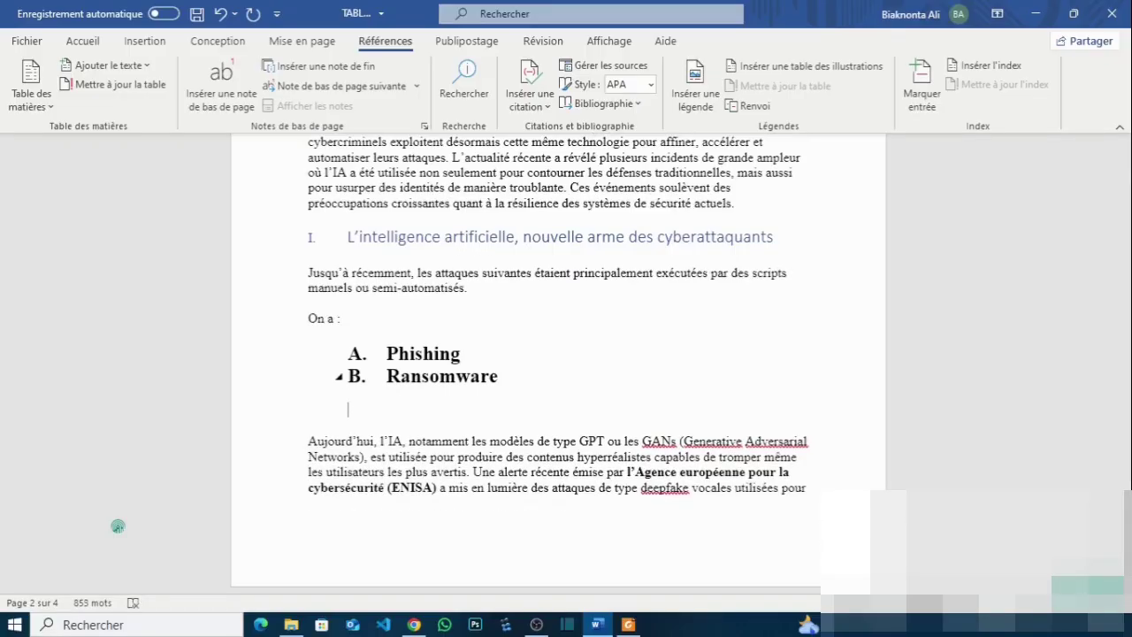
Update the table of contents on the first page to match the edited headings.
scroll(546, 317, up, 10)
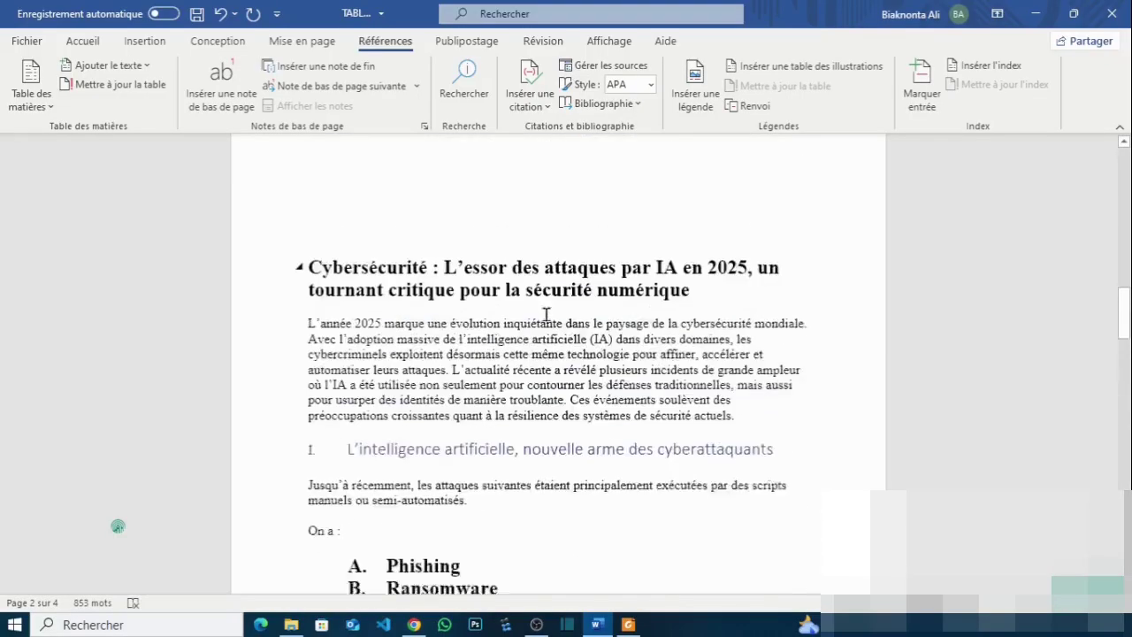
scroll(559, 309, up, 6)
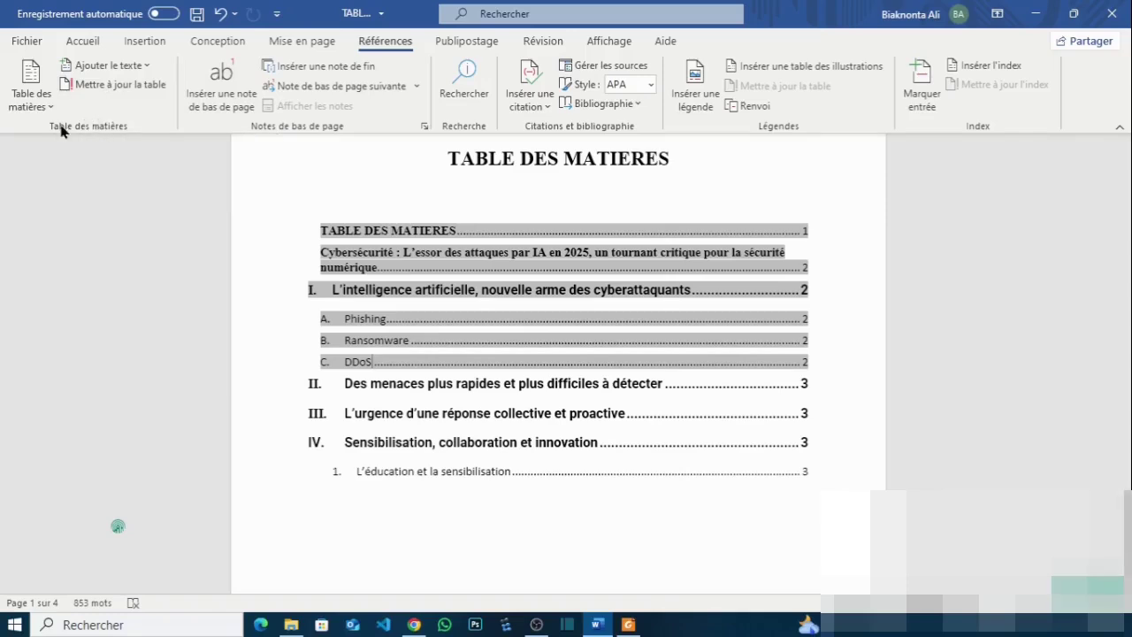
click(100, 88)
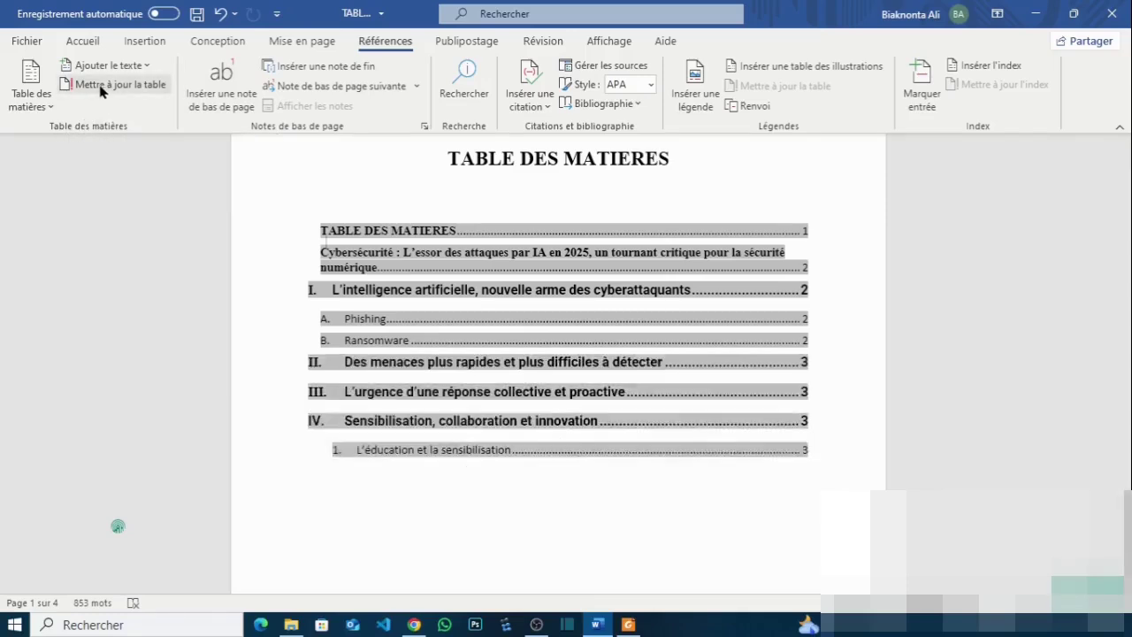